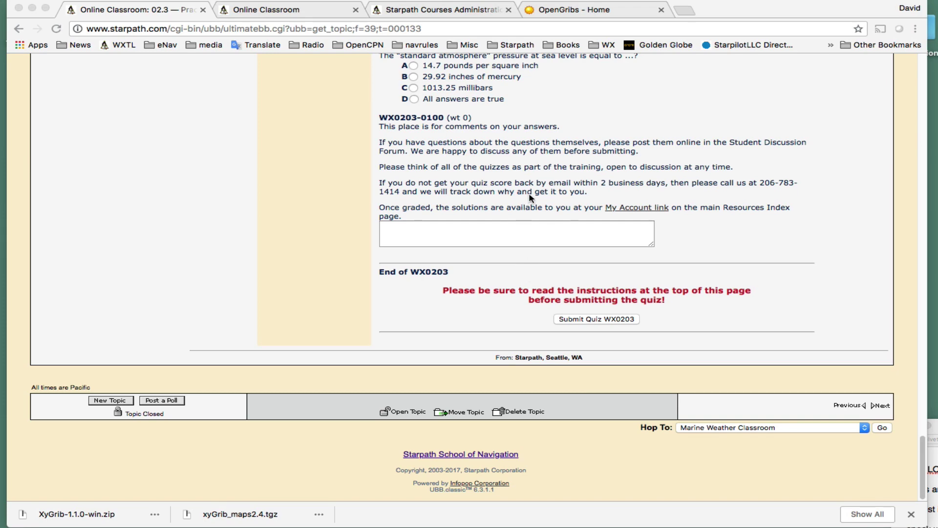
Leave the quiz page and switch to the OpenGribs - Home browser tab
scroll(530, 197, "up", 4)
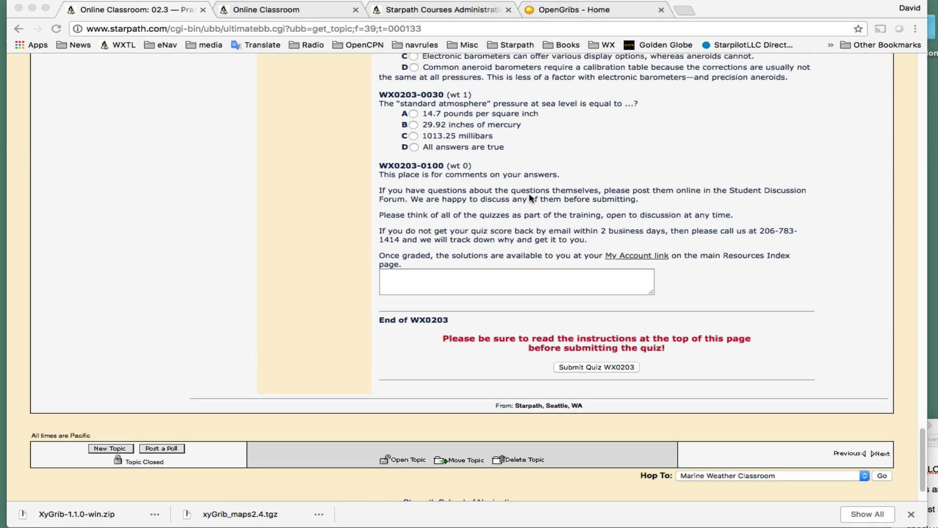
scroll(530, 198, "up", 3)
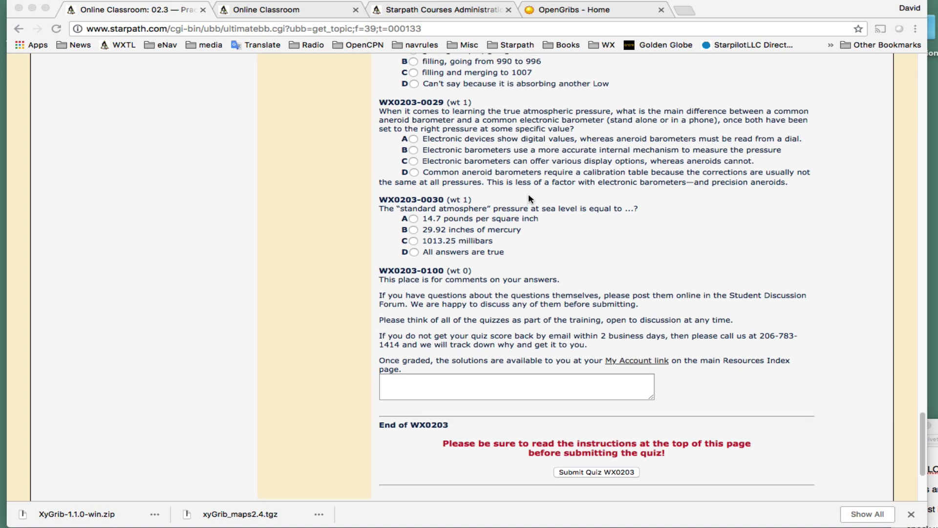
scroll(529, 198, "up", 3)
scroll(528, 198, "up", 8)
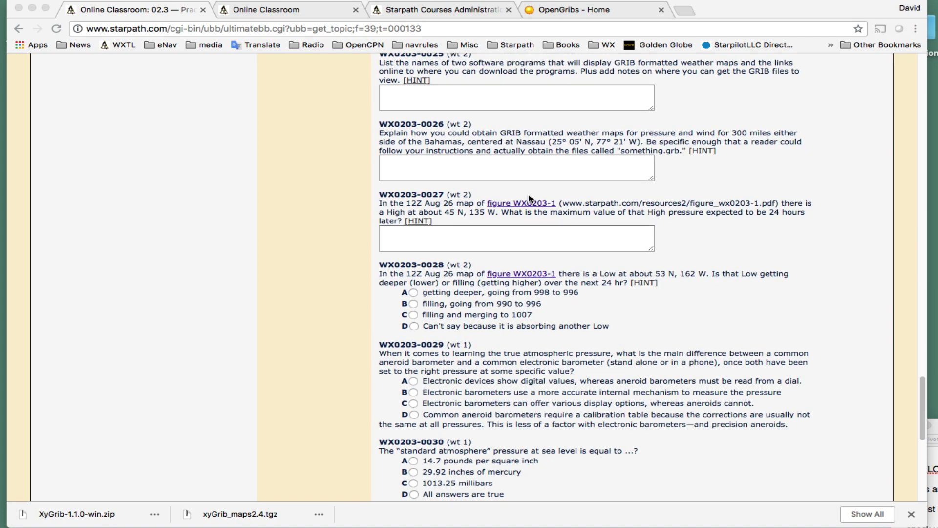
scroll(529, 198, "up", 1)
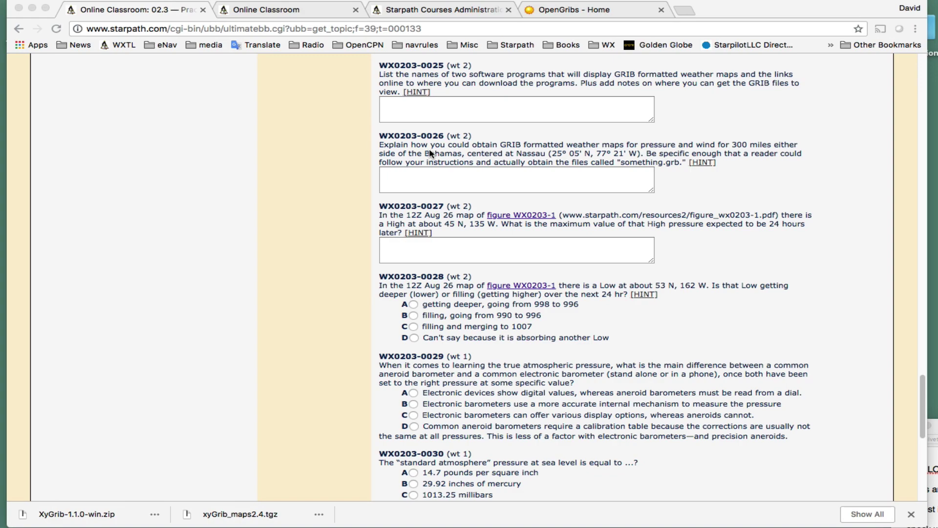
scroll(464, 195, "up", 15)
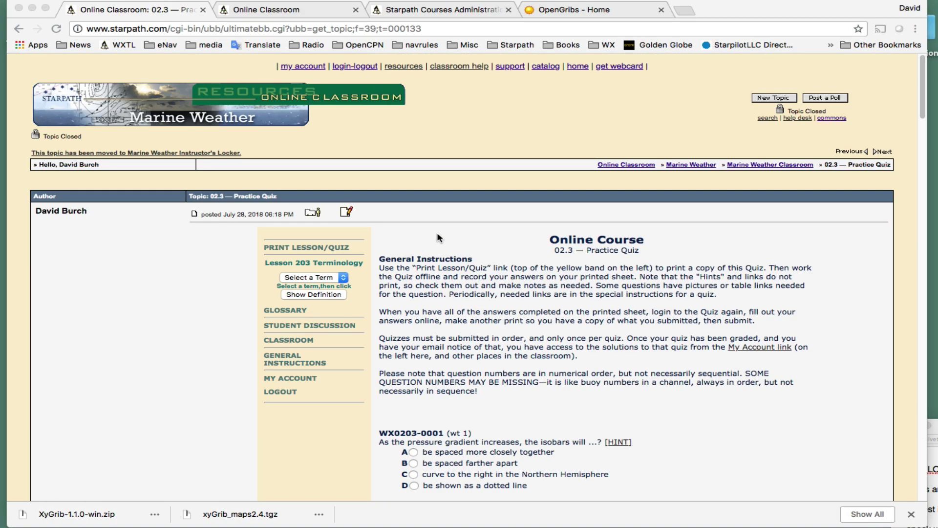
scroll(437, 237, "down", 20)
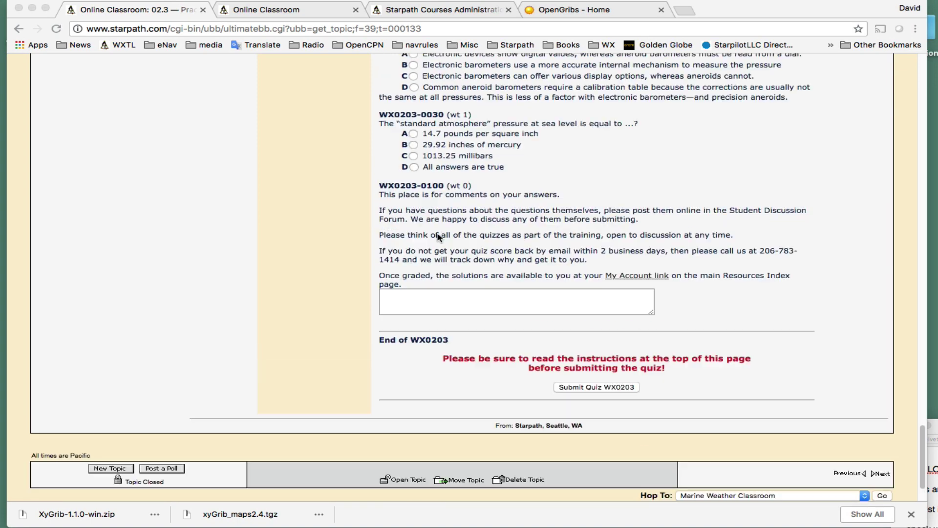
scroll(439, 238, "up", 10)
scroll(409, 264, "down", 2)
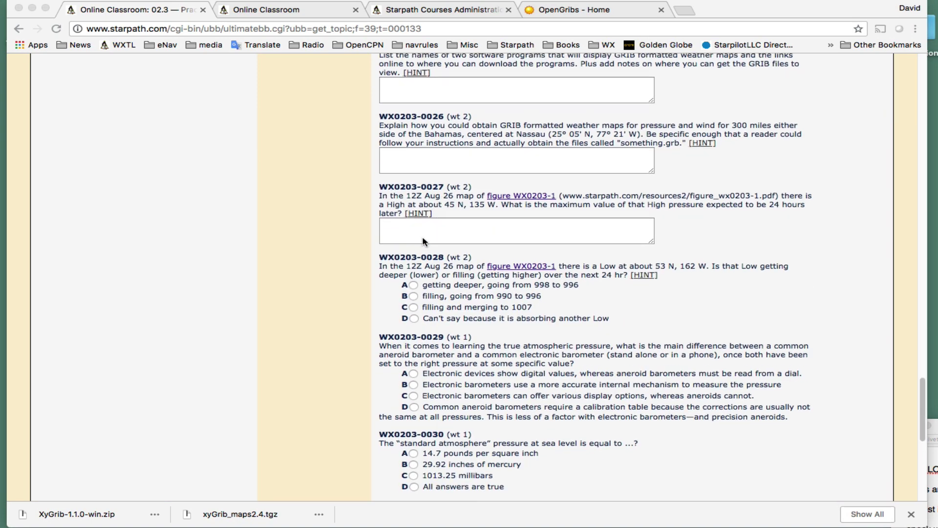
scroll(486, 475, "down", 1)
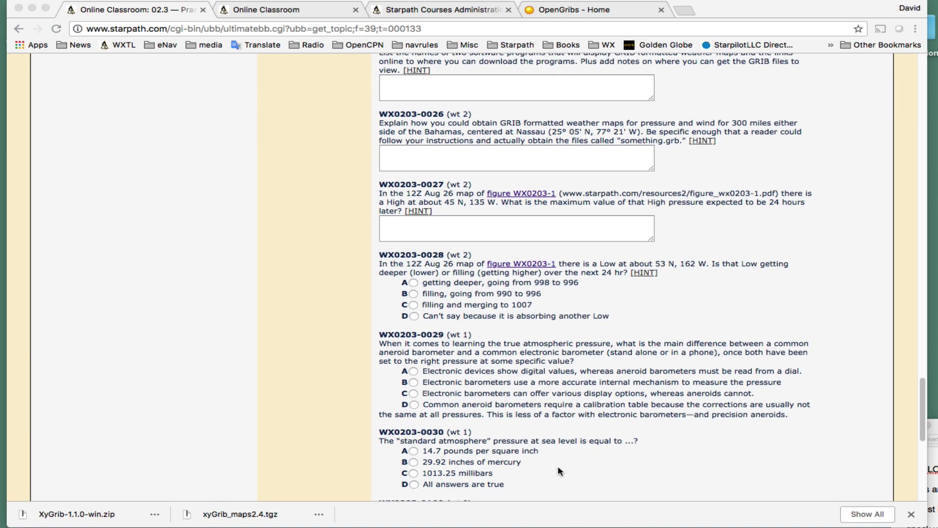
left_click(561, 11)
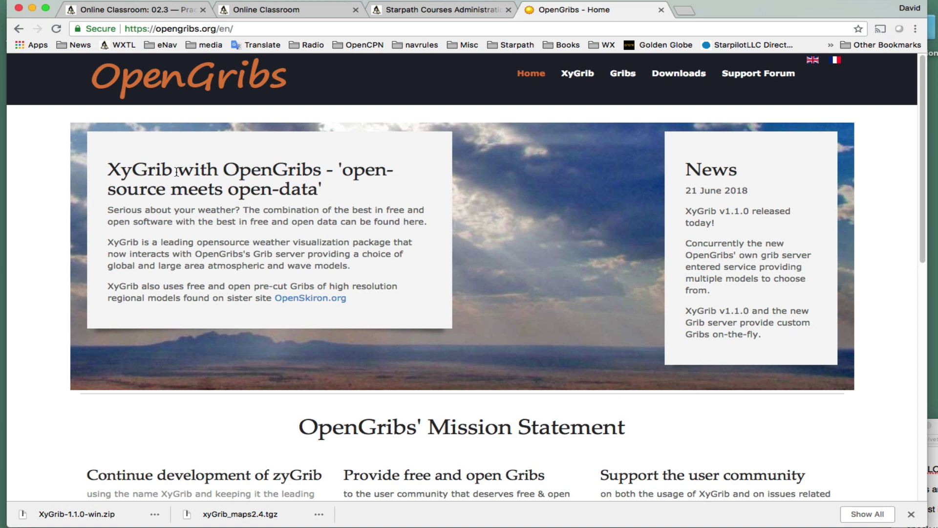
left_click(299, 300)
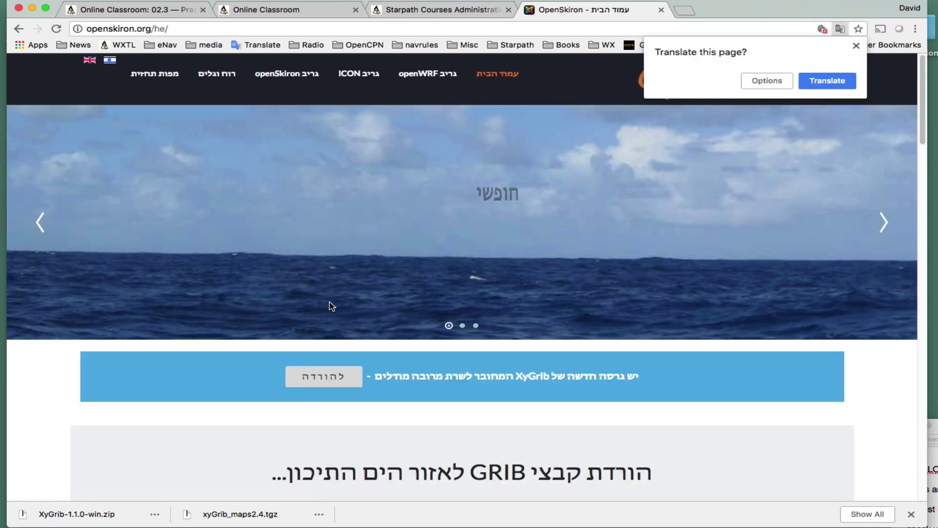
scroll(330, 302, "down", 5)
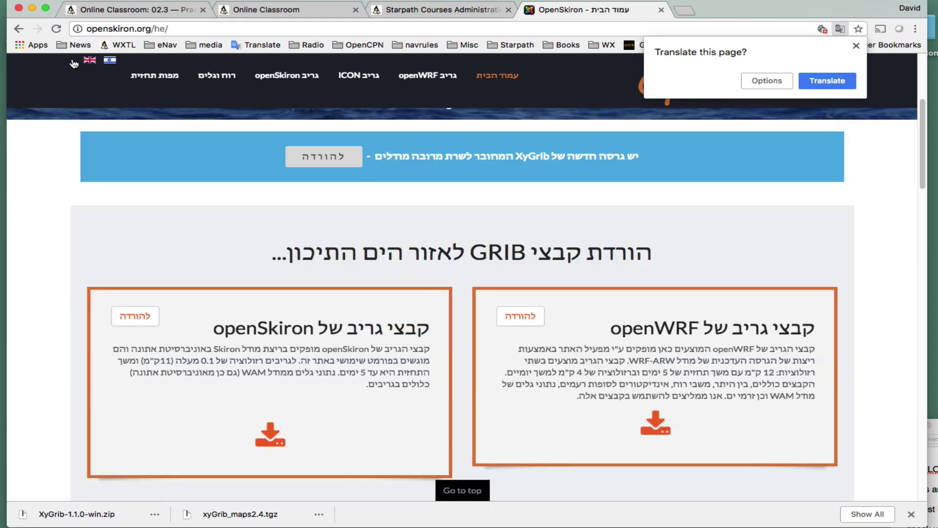
left_click(90, 61)
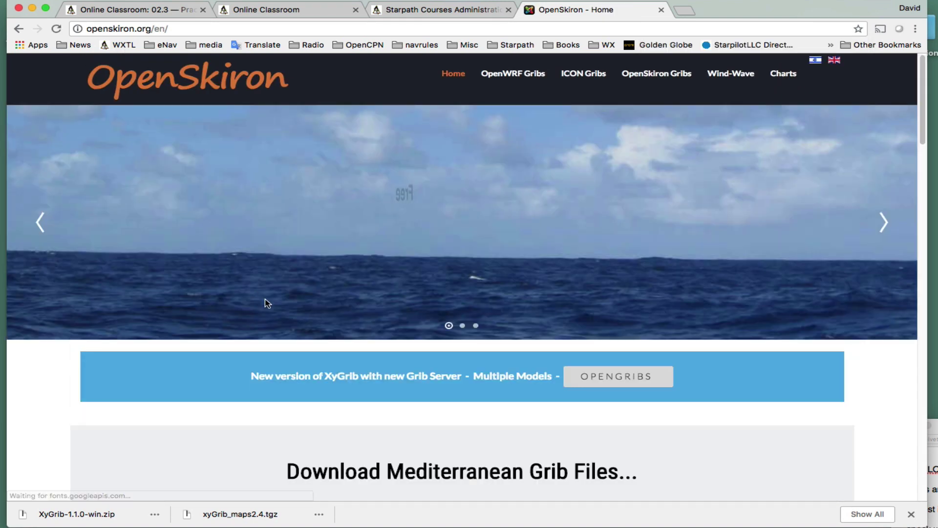
scroll(289, 300, "down", 7)
scroll(289, 305, "down", 4)
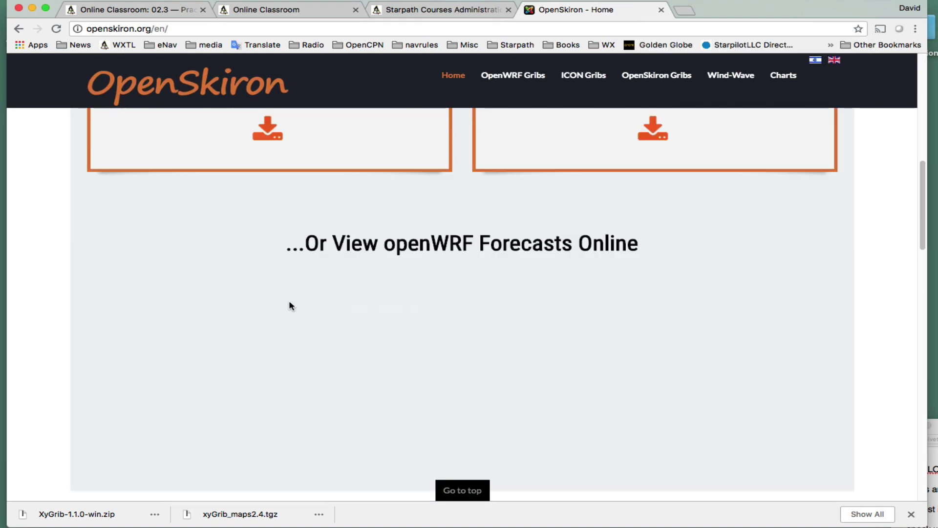
scroll(289, 300, "up", 10)
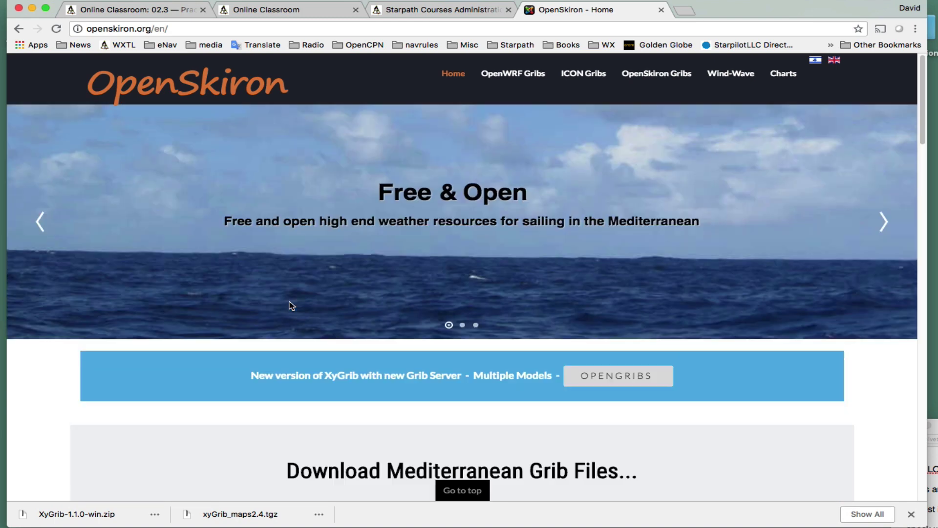
left_click(19, 30)
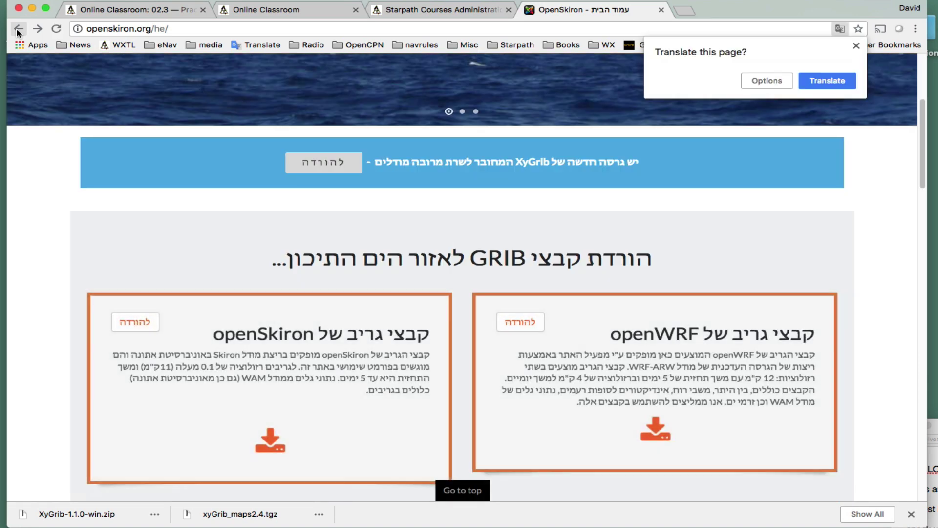
left_click(18, 29)
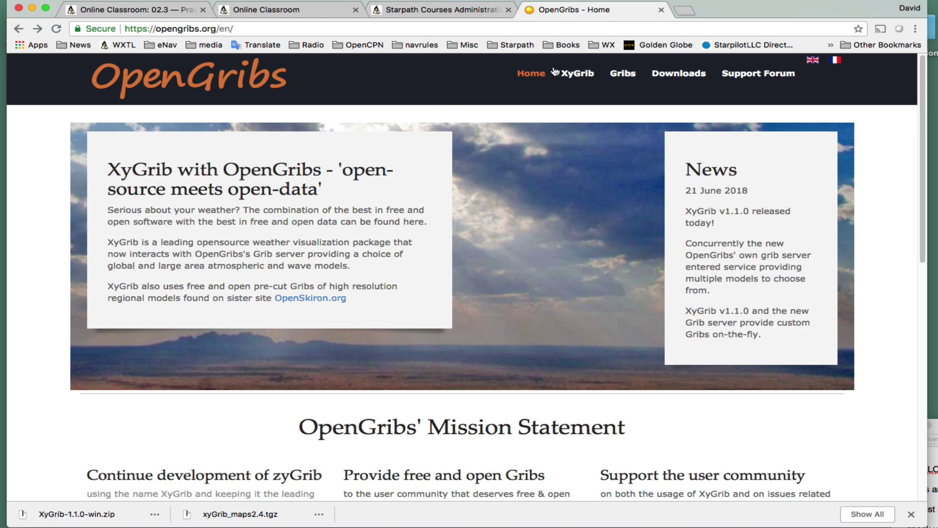
Go to Downloads > XyGrib Releases on OpenGribs, then bring the XyGrib application forward
left_click(684, 74)
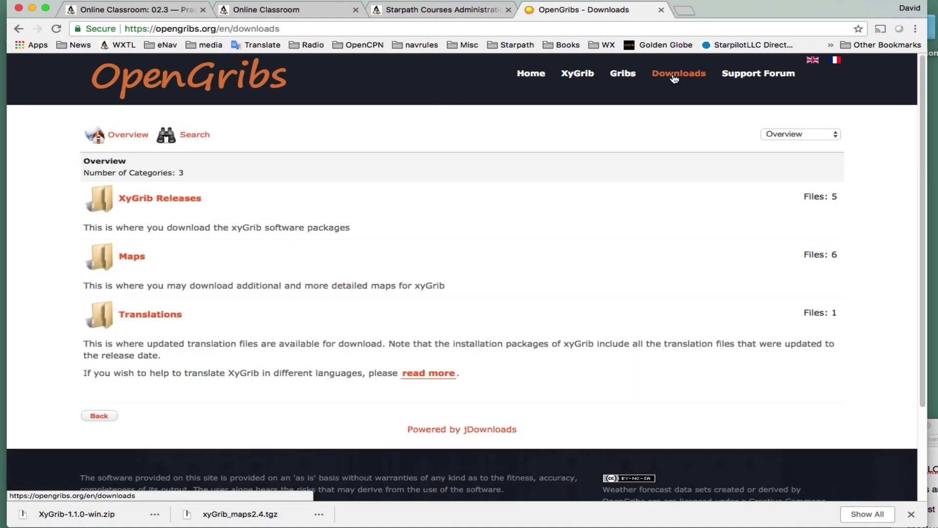
left_click(147, 199)
scroll(425, 263, "down", 2)
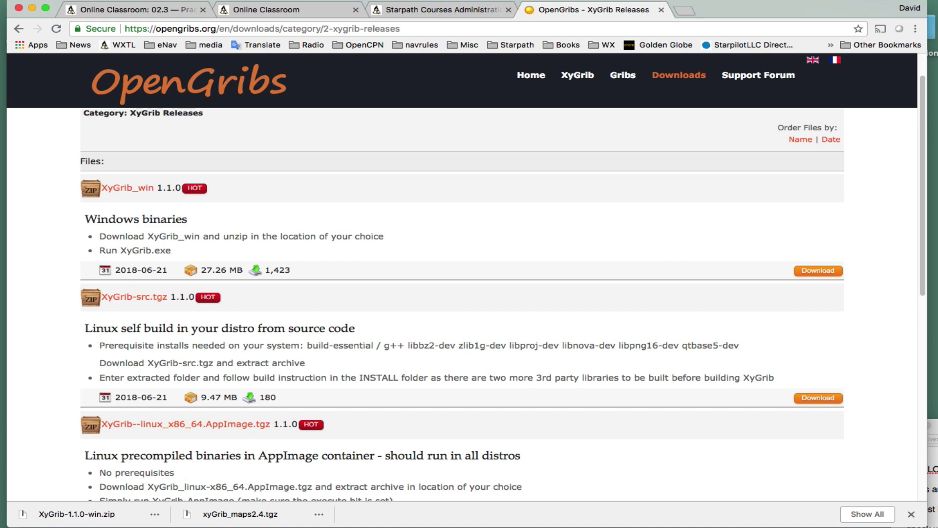
key("super+Tab")
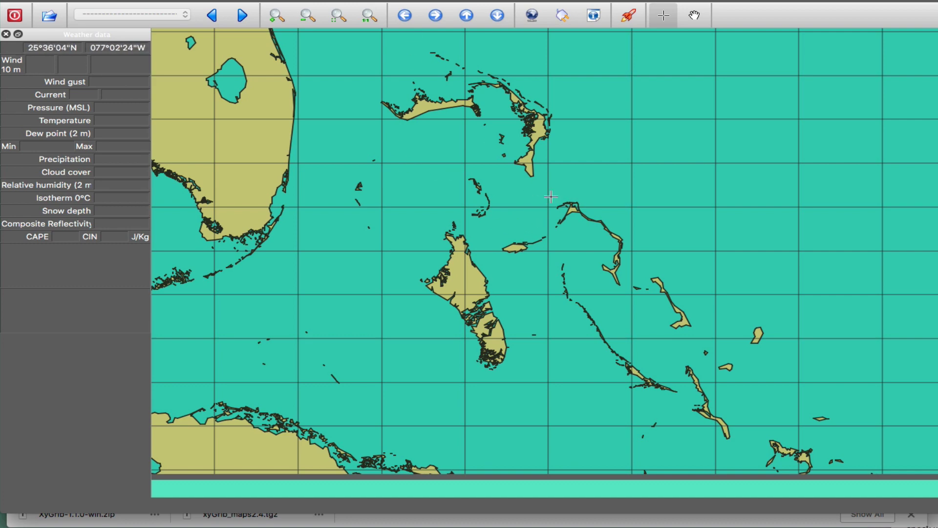
Zoom the map out and back in so the Bahamas, Florida and Cuba fill the view
scroll(412, 210, "down", 3)
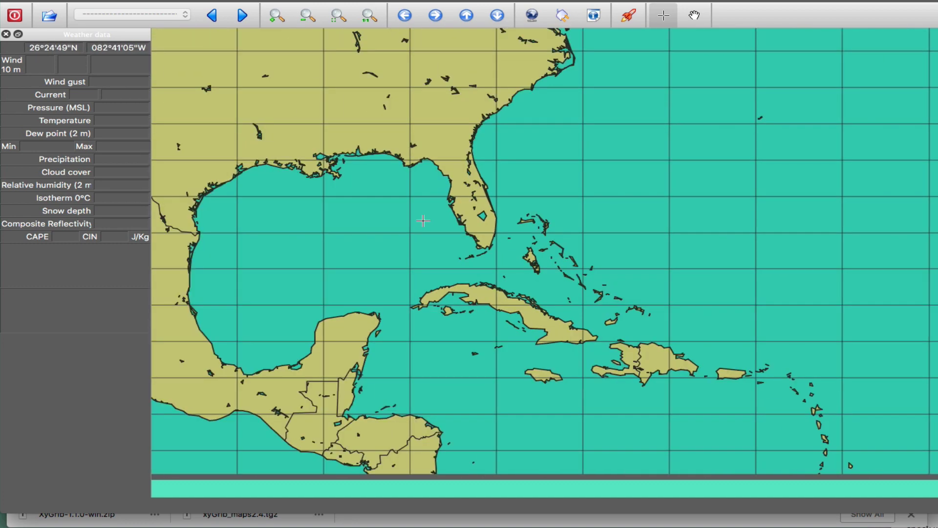
scroll(559, 223, "down", 1)
scroll(562, 227, "up", 1)
scroll(562, 227, "up", 2)
scroll(561, 227, "down", 1)
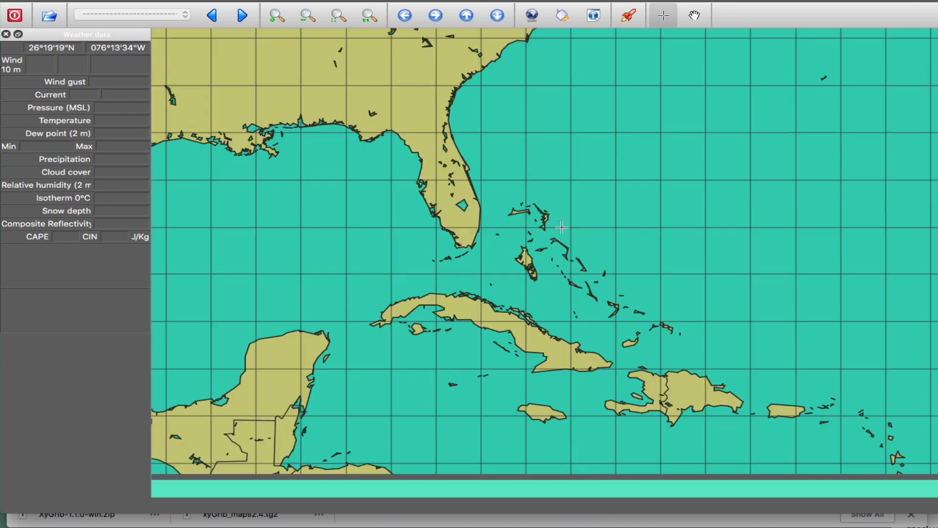
scroll(562, 227, "up", 1)
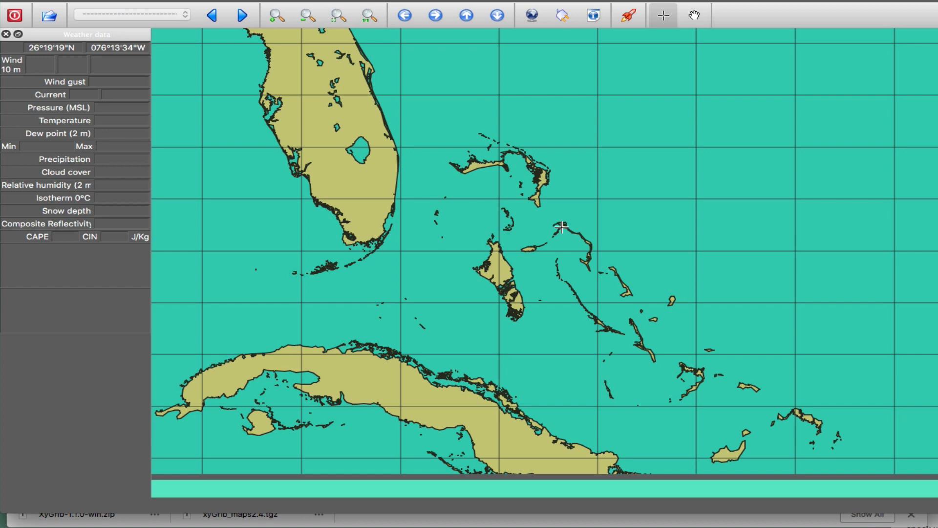
scroll(562, 227, "up", 1)
scroll(562, 227, "down", 1)
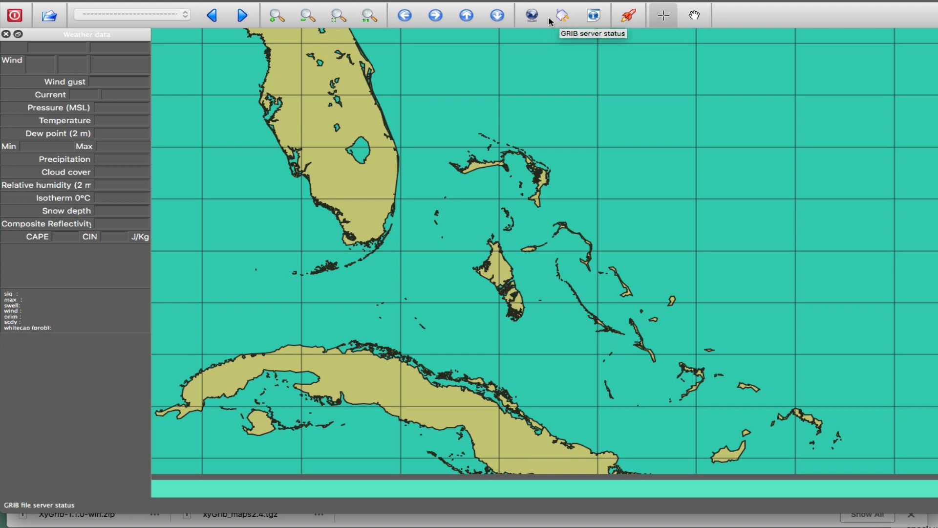
Start a point of interest at 27°43'N 77°57'W, replace its 'Point 1' name, and move XyGrib aside
right_click(499, 108)
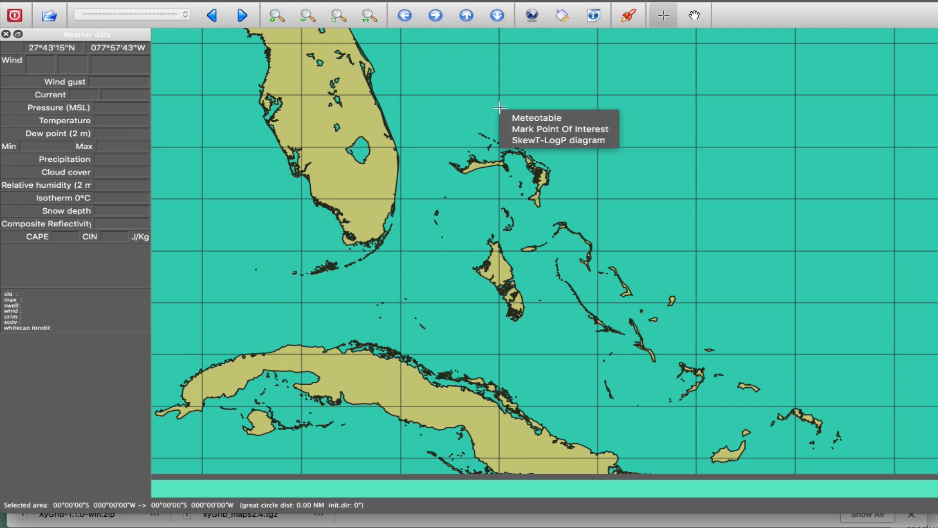
left_click(536, 129)
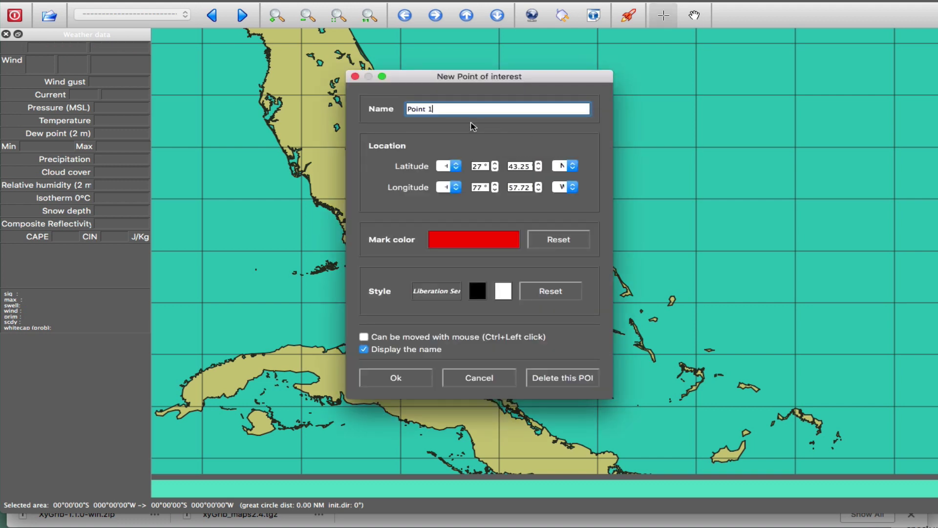
left_click_drag(453, 110, 361, 109)
type("Nassau")
left_click_drag(396, 1, 518, 92)
Highlight Nassau's position 25° 05' N, 77° 21' W in quiz question WX0203-0026
left_click(139, 13)
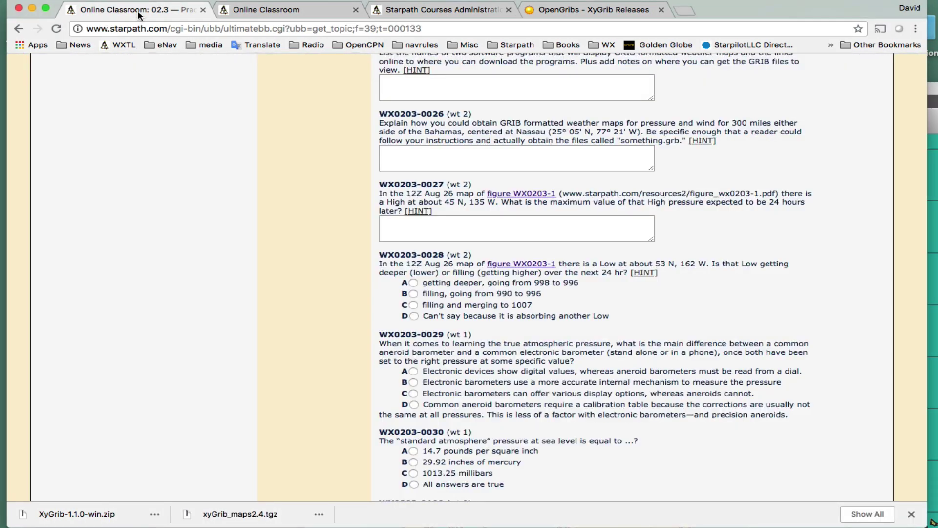
scroll(569, 297, "down", 1)
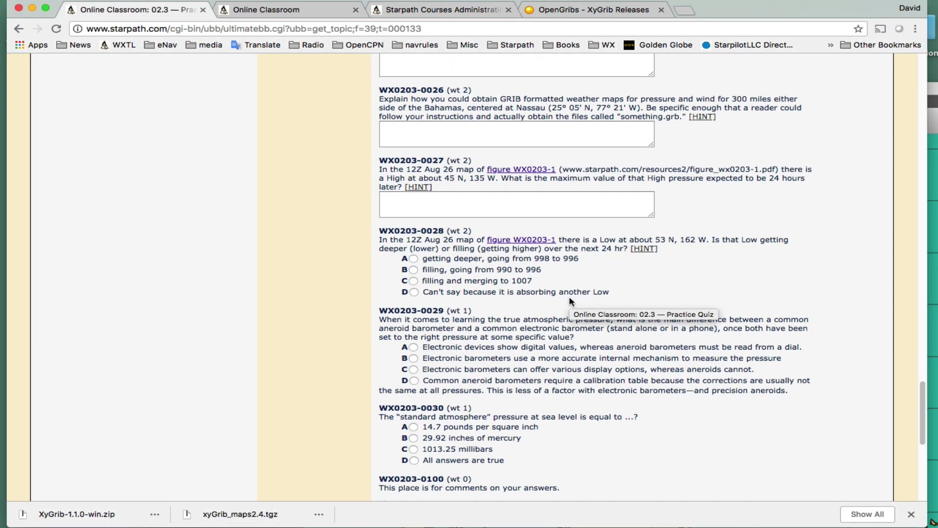
scroll(601, 292, "down", 3)
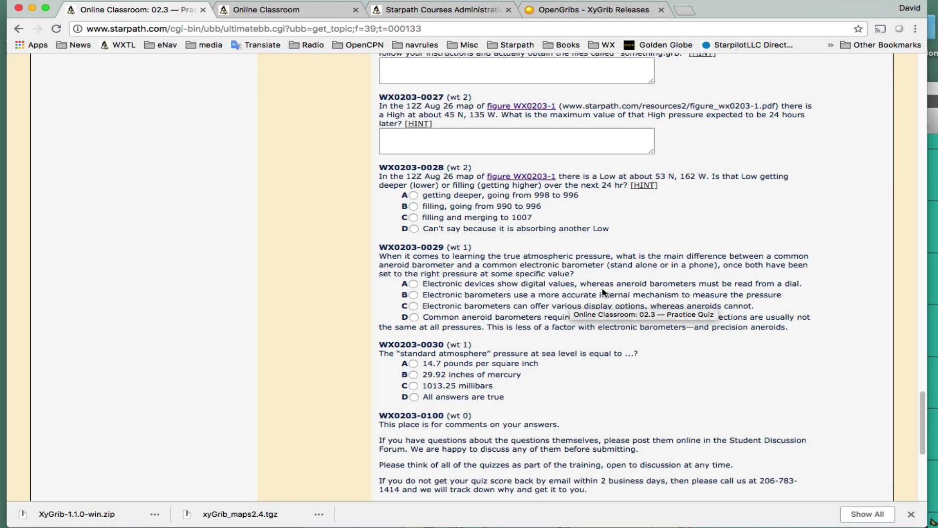
scroll(603, 292, "down", 5)
scroll(603, 290, "up", 10)
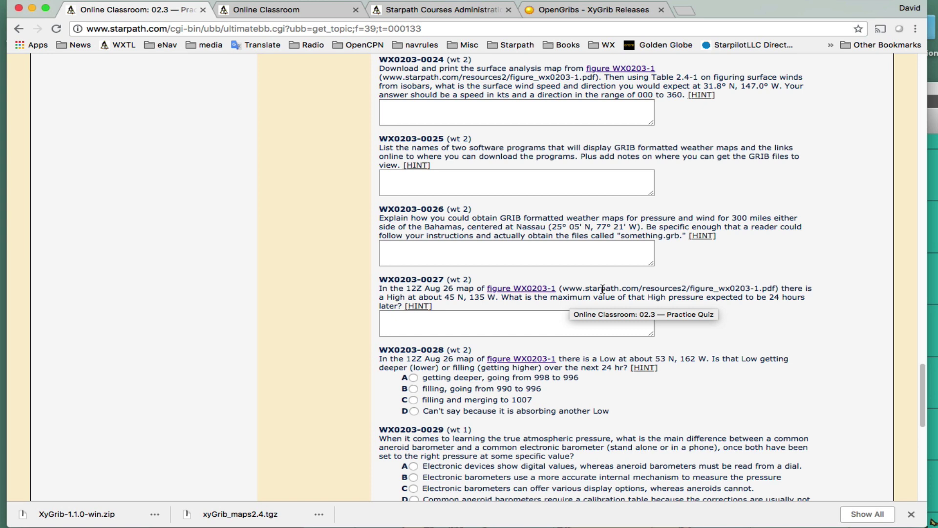
scroll(537, 230, "down", 1)
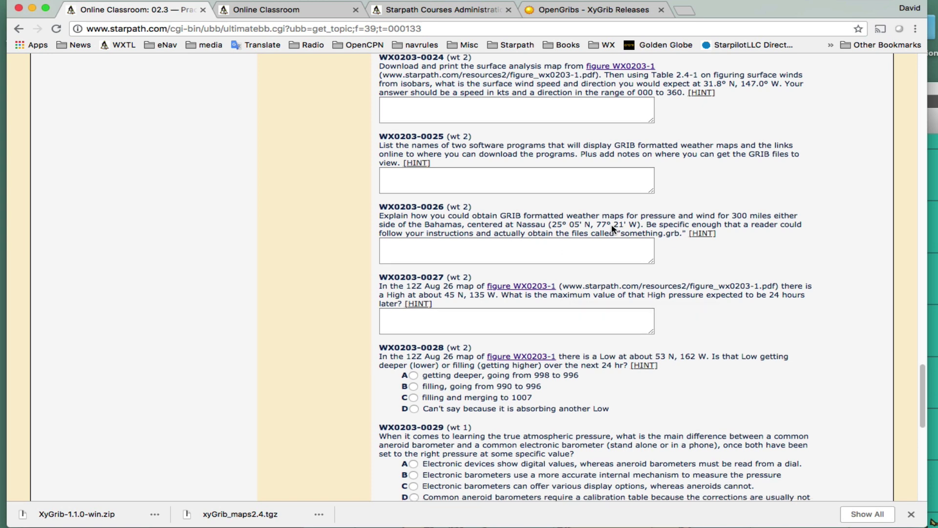
left_click_drag(553, 224, 642, 225)
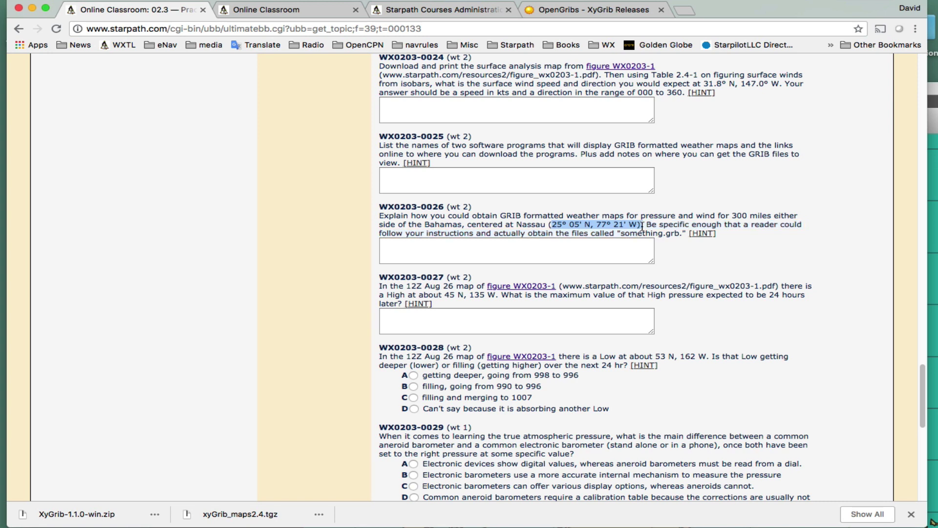
Start a new point of interest near Nassau on the XyGrib map and name it Nassau
key("super+Tab")
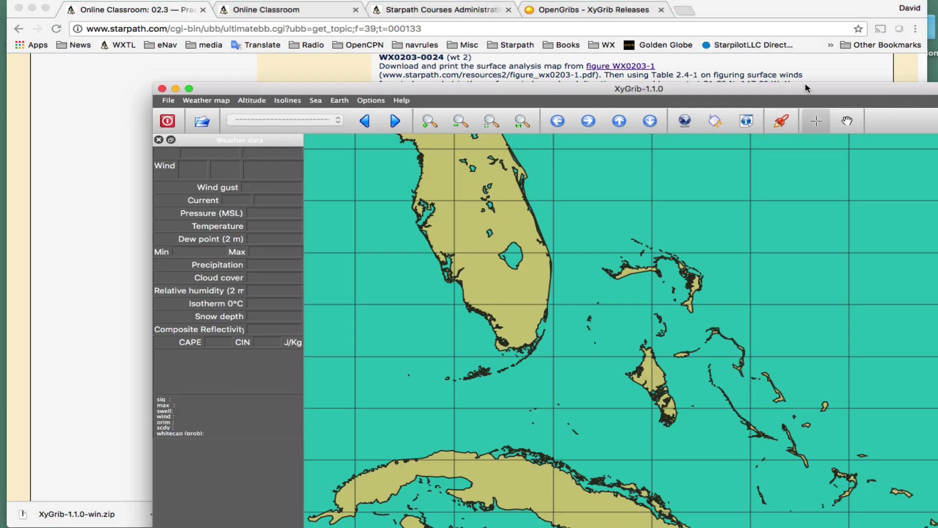
left_click_drag(795, 94, 678, 19)
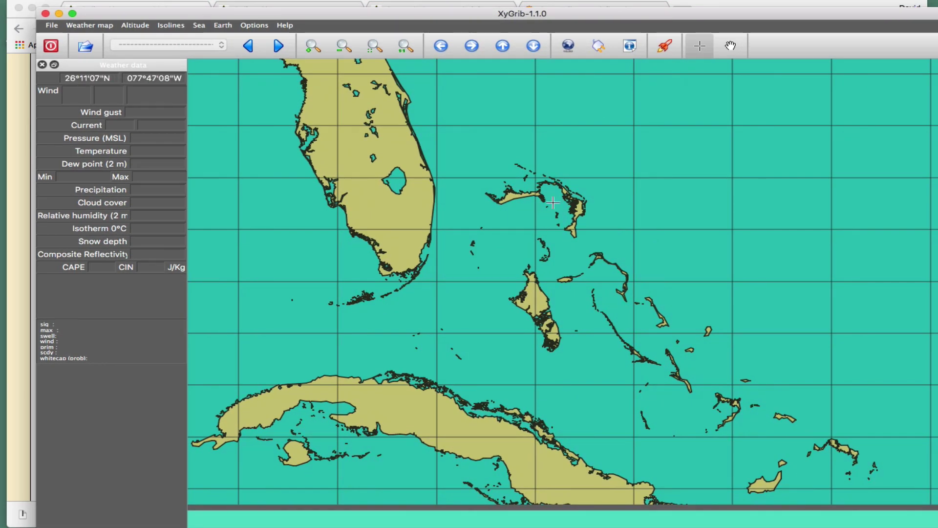
right_click(512, 220)
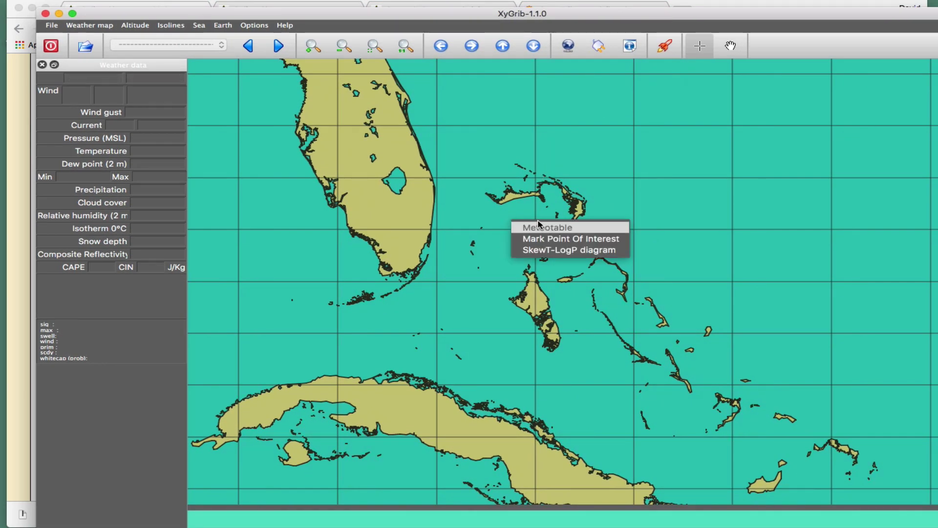
left_click(537, 238)
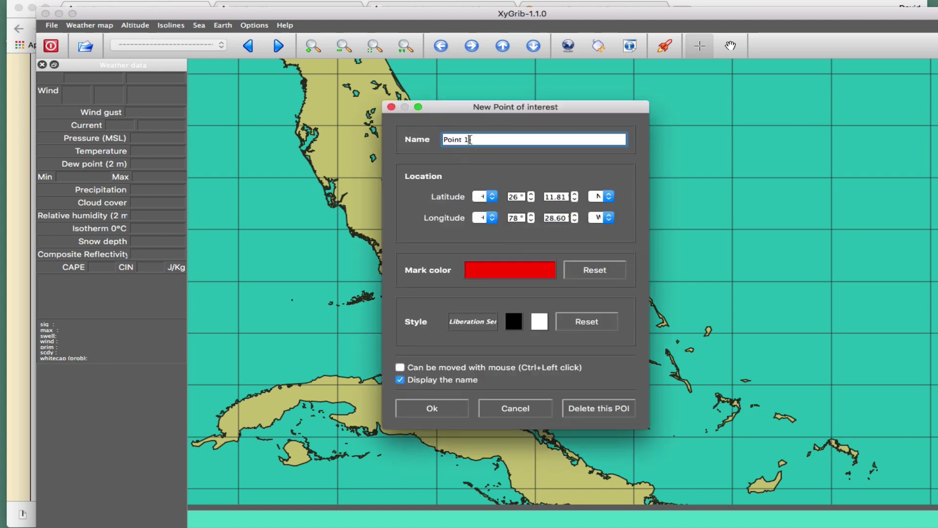
type("Nassau")
Enter the point's position as 25° 5.00' N, 77° 21.00' W
left_click(514, 195)
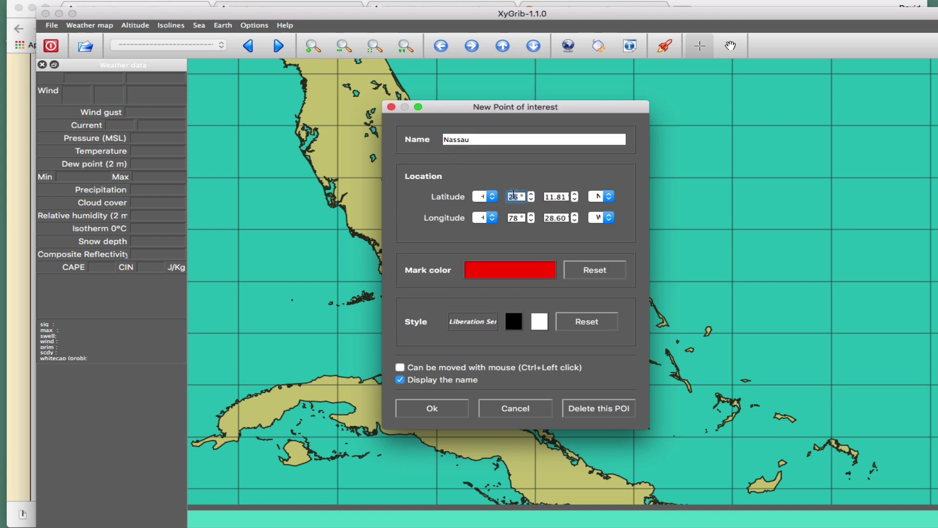
type("2")
key("Tab")
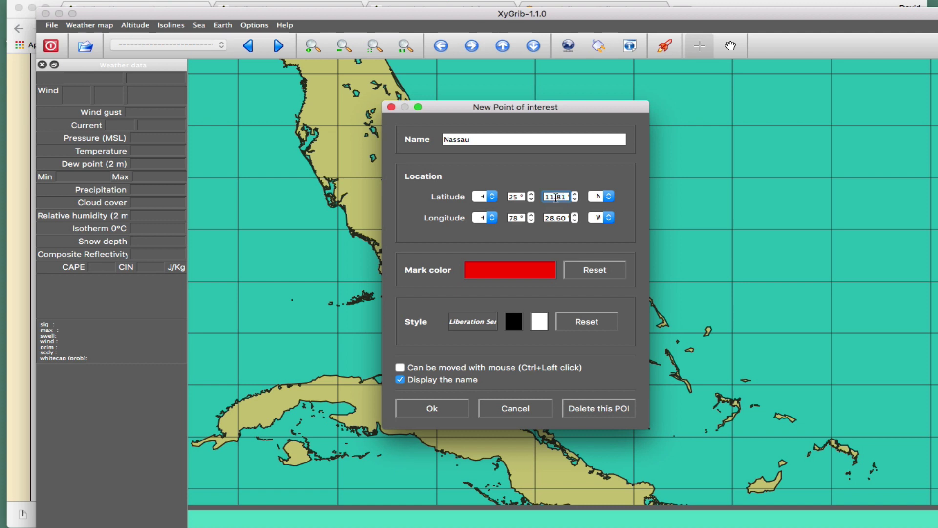
type("05")
key("Return")
double_click(517, 218)
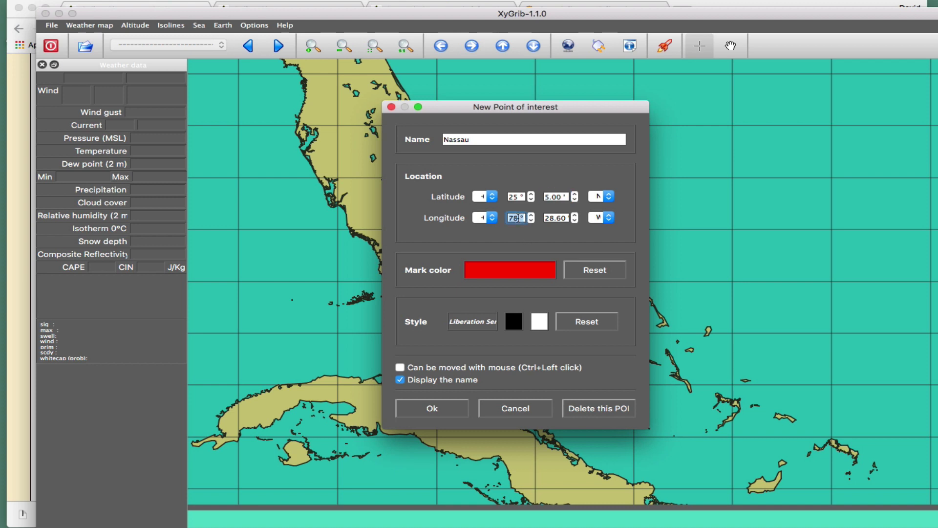
type("77")
double_click(557, 219)
triple_click(557, 219)
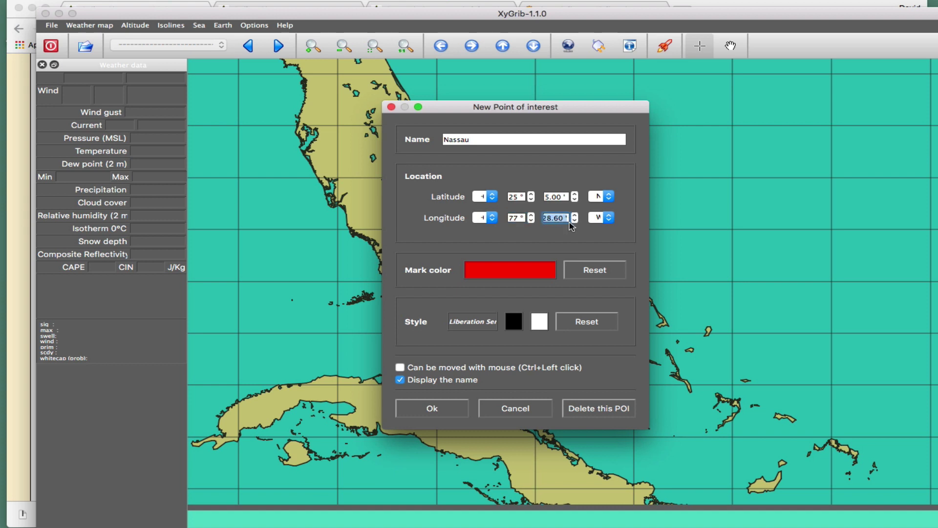
type("21")
Save the Nassau point of interest and zoom in around it
left_click(437, 408)
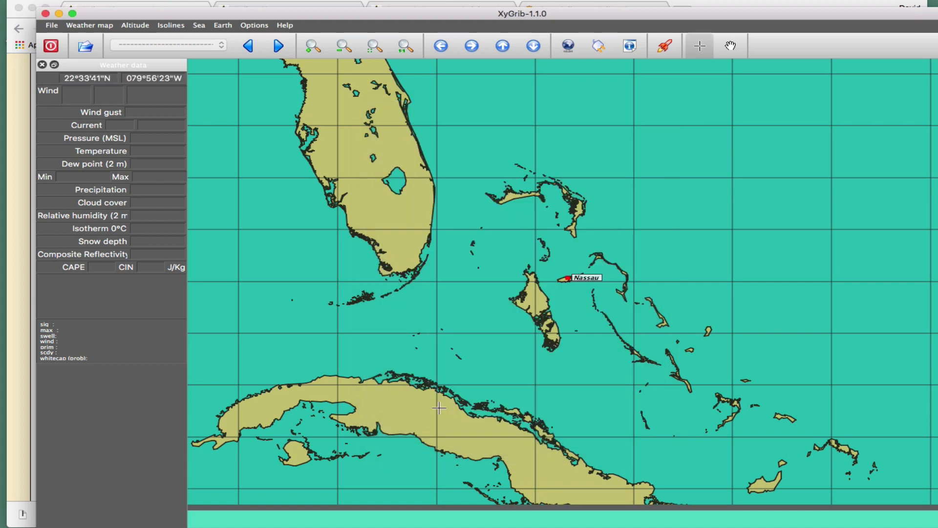
scroll(575, 293, "up", 3)
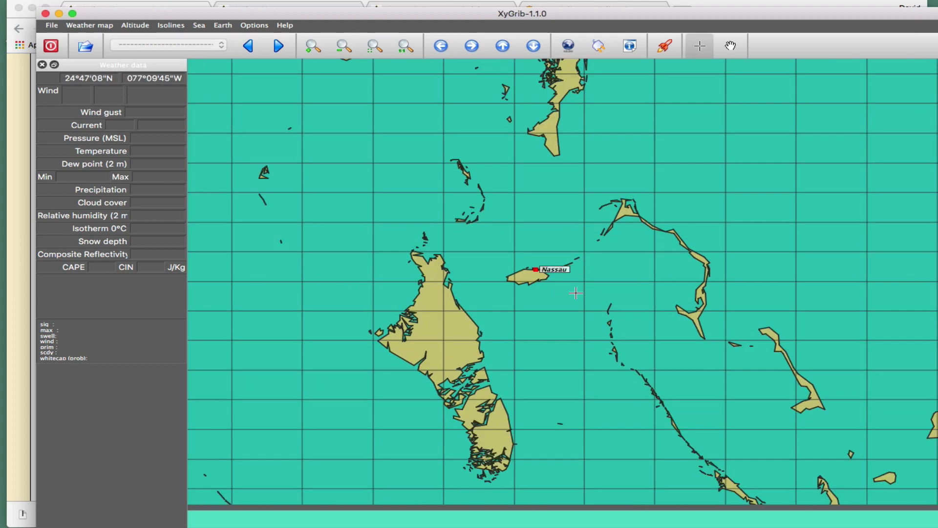
scroll(576, 293, "up", 1)
scroll(576, 292, "down", 1)
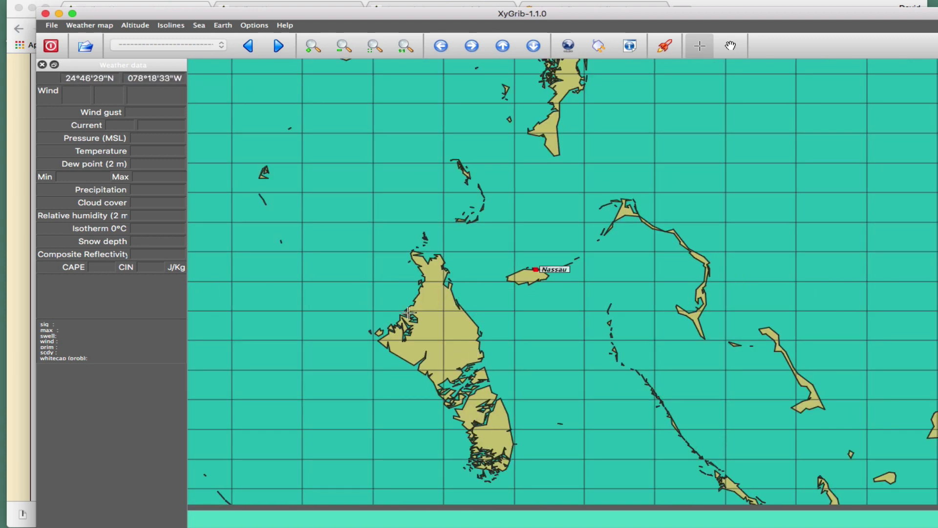
scroll(431, 303, "down", 1)
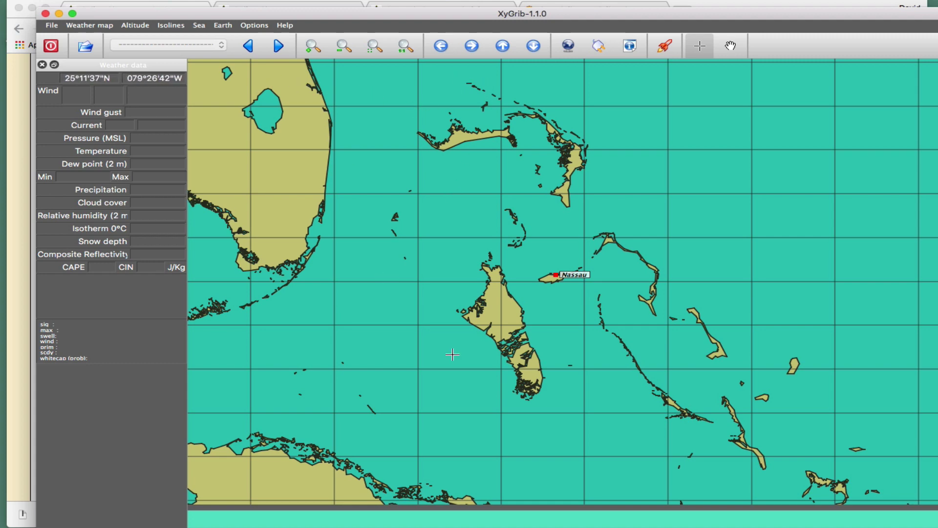
Zoom out until Florida, Cuba and Hispaniola are all visible around Nassau
scroll(460, 279, "down", 2)
scroll(460, 279, "up", 1)
left_click(344, 46)
left_click(313, 46)
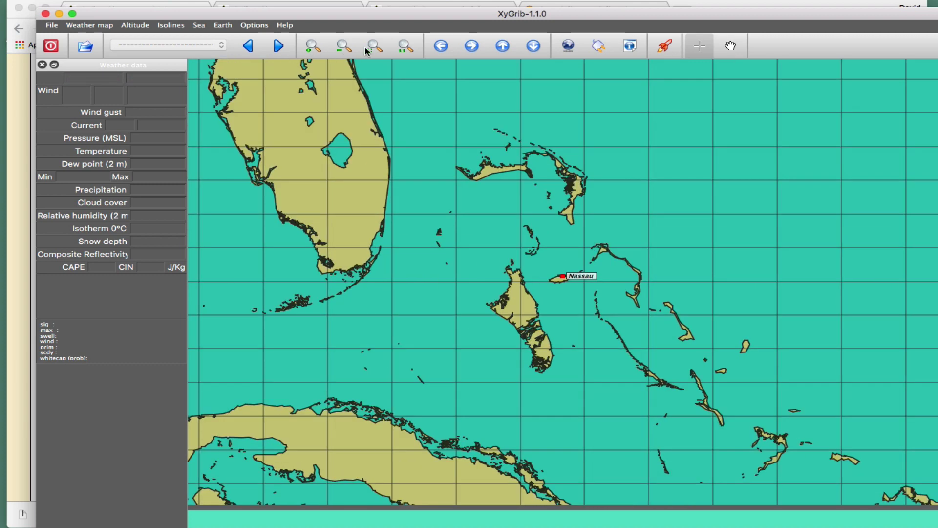
left_click(341, 47)
Zoom out once more and draw a download rectangle from central Florida to eastern Cuba around Nassau
left_click(340, 47)
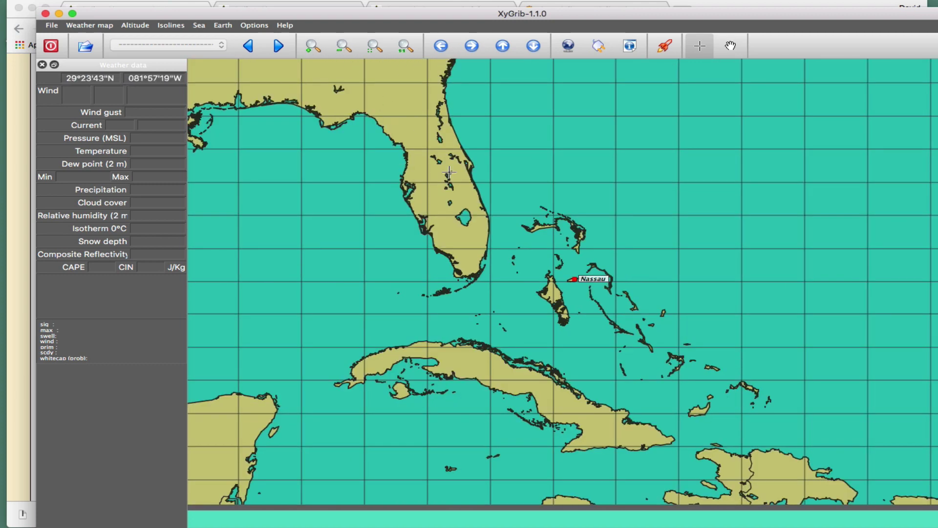
left_click_drag(410, 136, 779, 438)
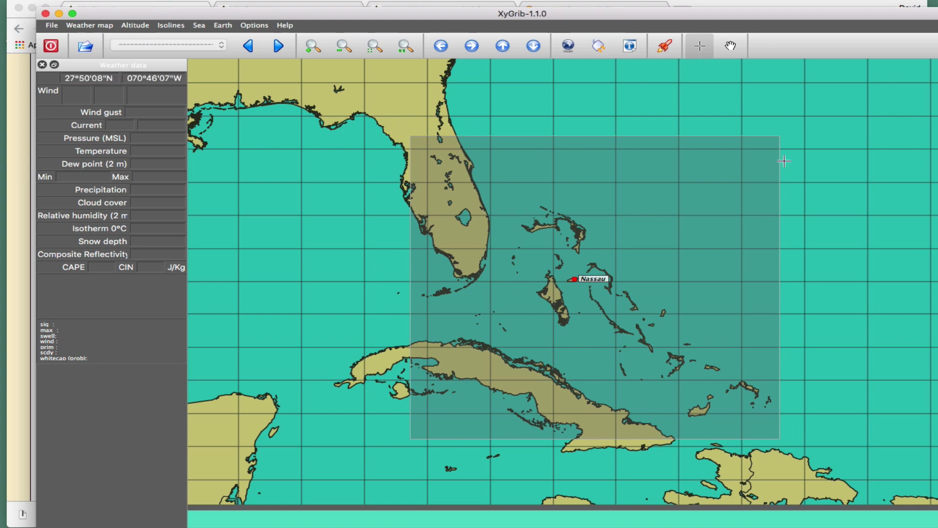
Open the GRIB download dialog for 20–30°N, 83–70°W and keep GFS as the atmospheric model
left_click(569, 46)
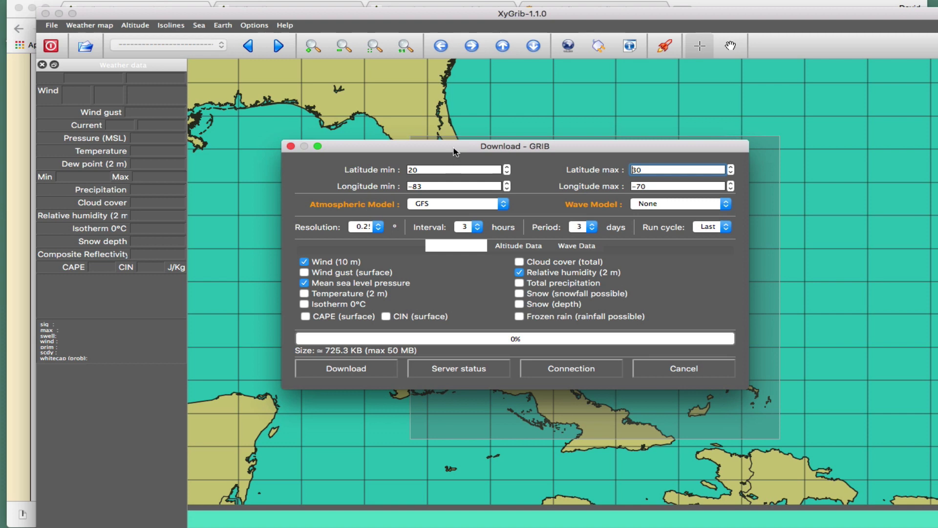
left_click_drag(453, 149, 479, 112)
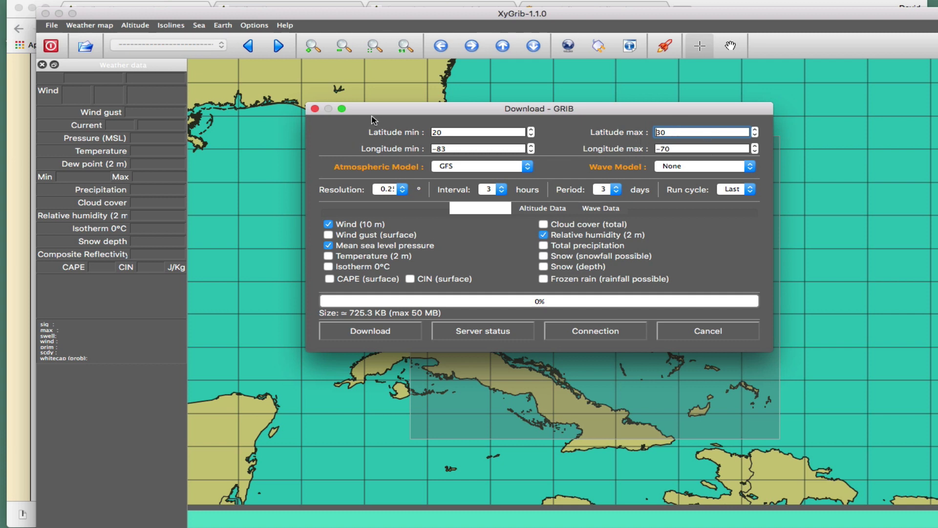
left_click(483, 167)
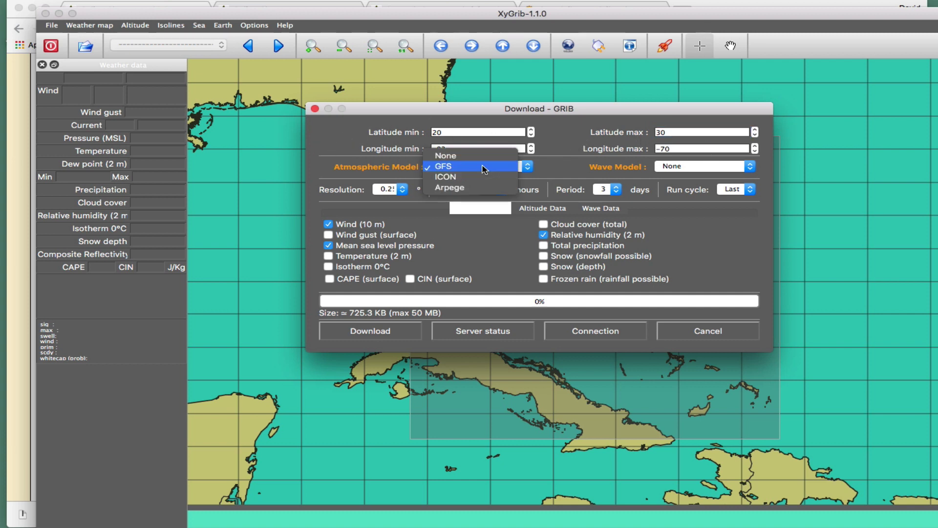
left_click(483, 167)
left_click(484, 167)
left_click(463, 168)
left_click(463, 168)
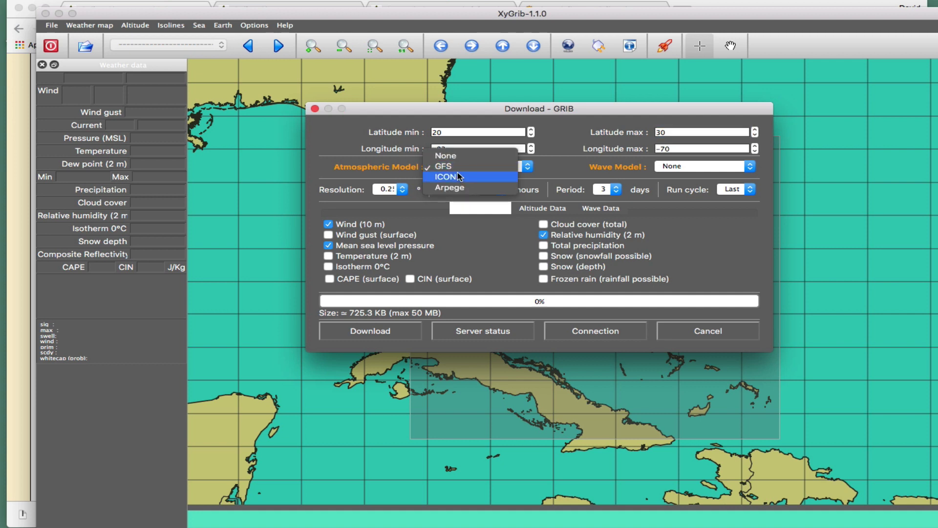
left_click(464, 167)
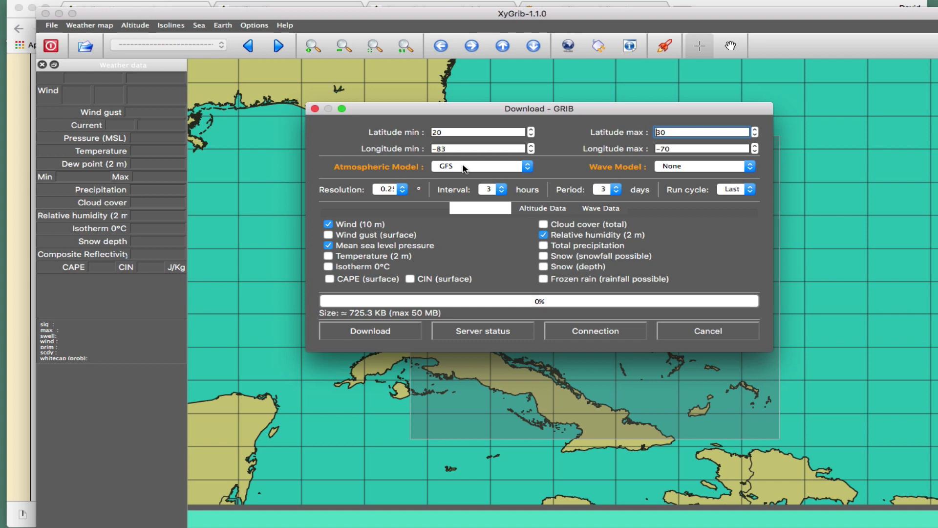
Leave the wave model at None and include Wind (10 m) in the download
left_click(689, 167)
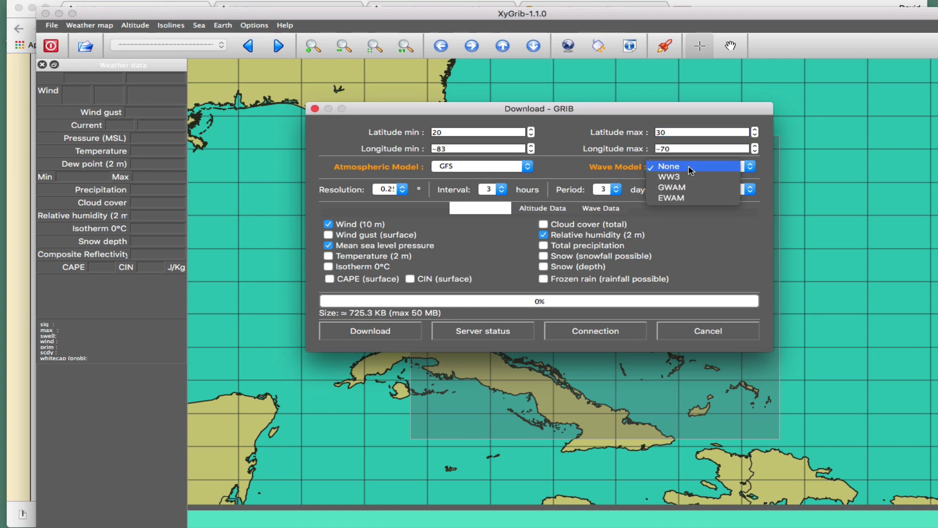
left_click(628, 169)
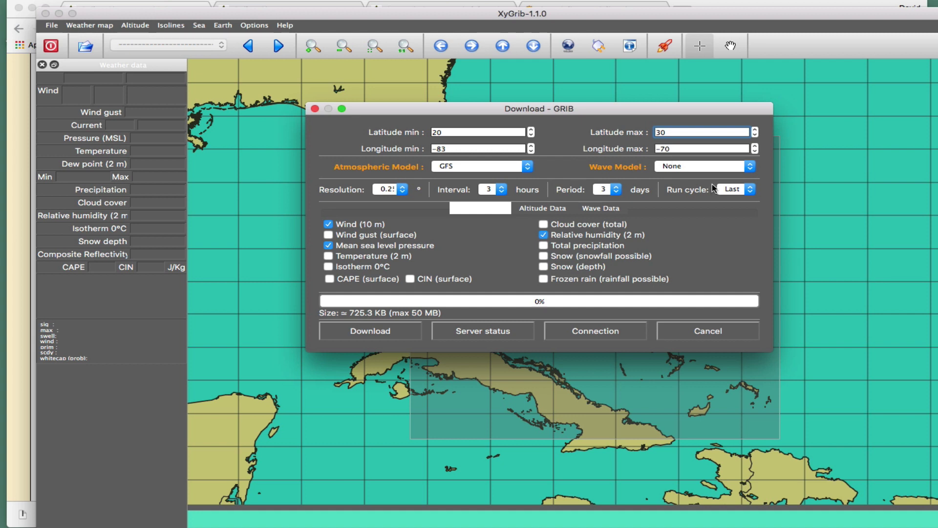
left_click(703, 167)
left_click(703, 168)
left_click(327, 223)
left_click(402, 191)
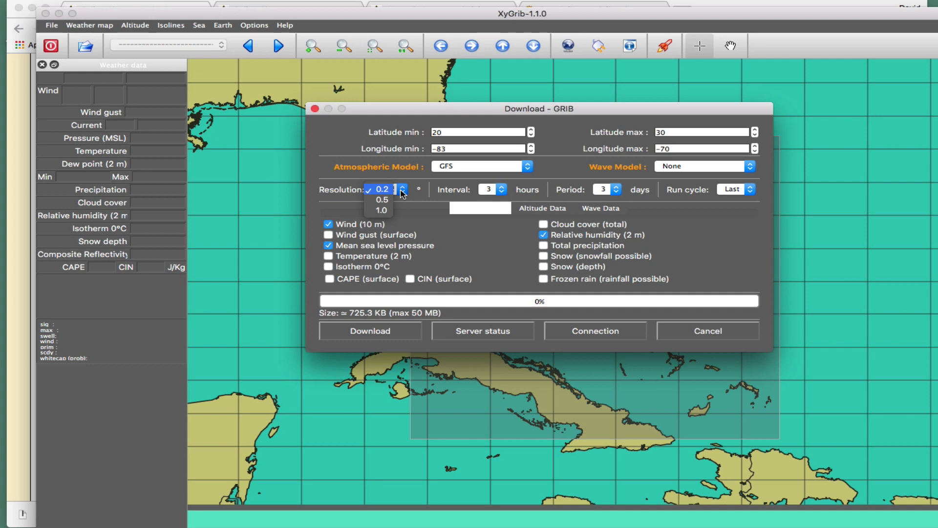
left_click(402, 190)
left_click(406, 191)
left_click(401, 192)
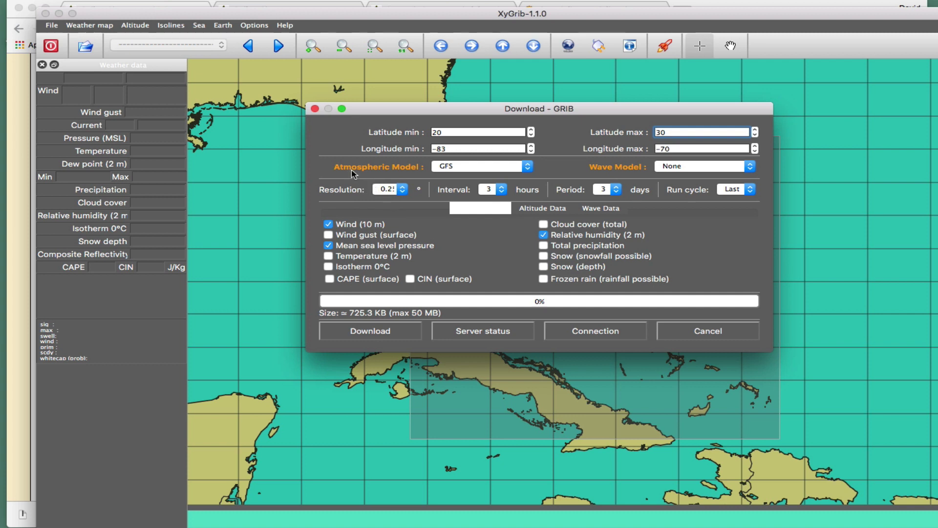
left_click(401, 191)
left_click(387, 200)
left_click_drag(773, 229, 802, 230)
left_click(385, 191)
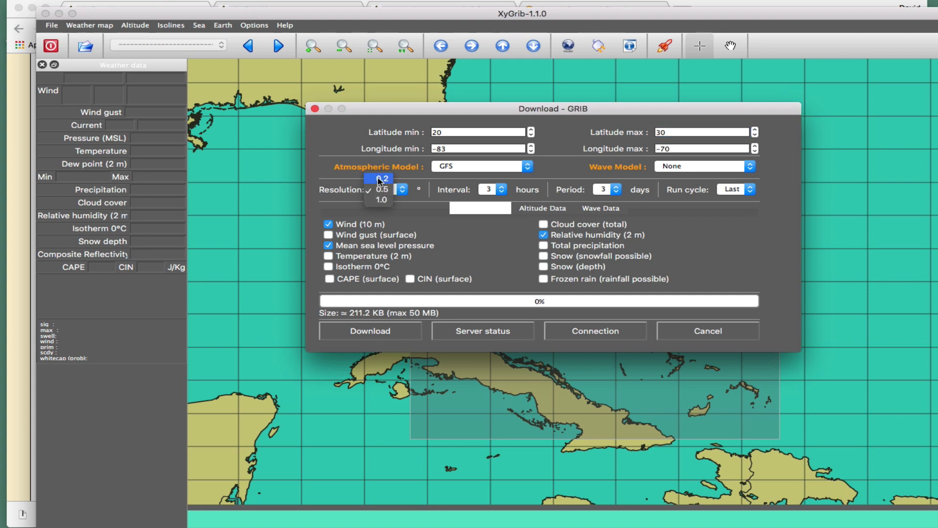
left_click(379, 179)
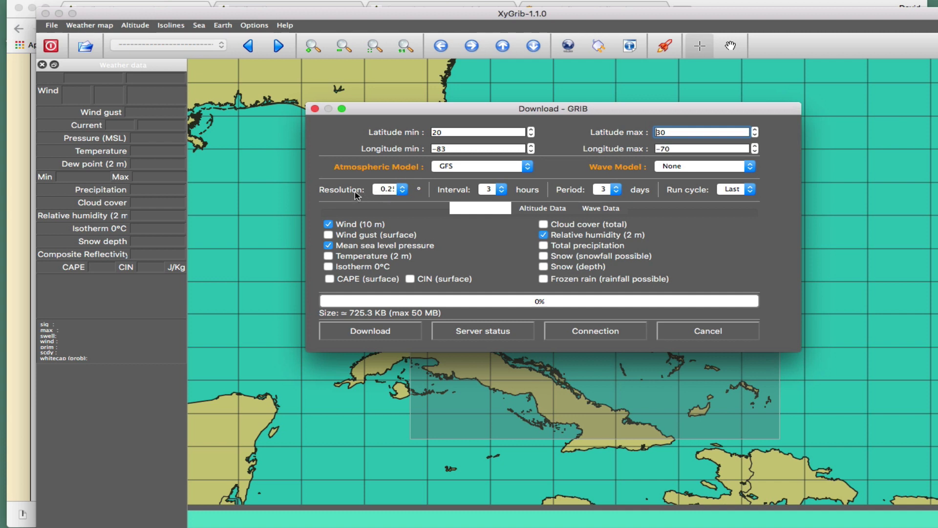
left_click(501, 192)
left_click(502, 192)
left_click(501, 192)
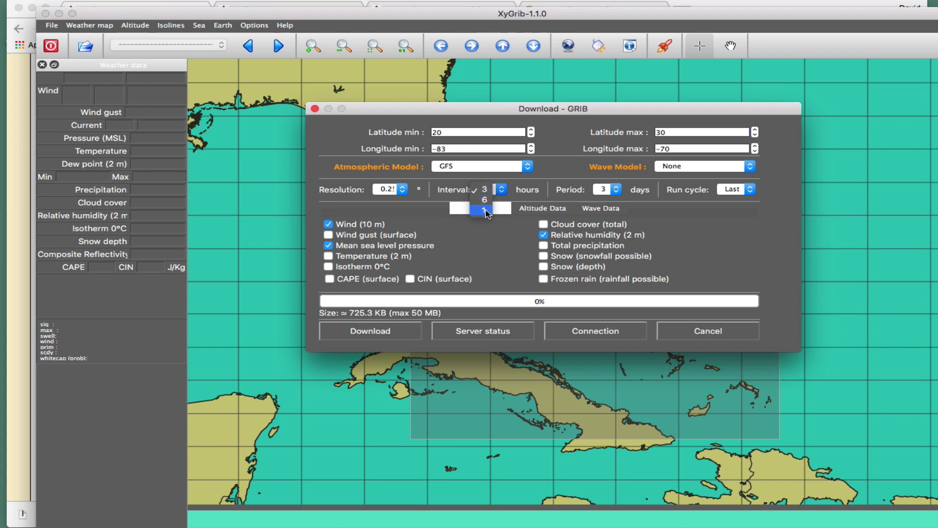
left_click(483, 189)
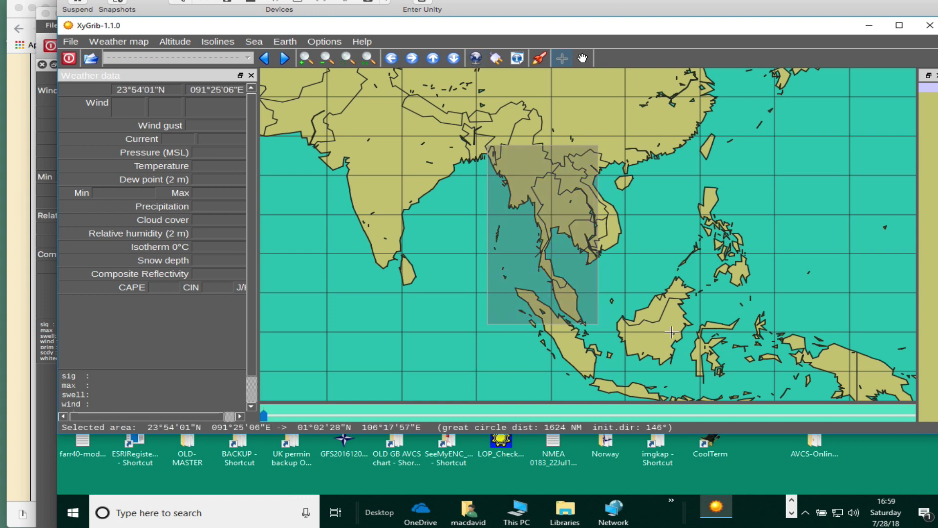
In the Windows XyGrib, open the GRIB download dialog for latitude -1 to 24, longitude 91 to 122
left_click(476, 58)
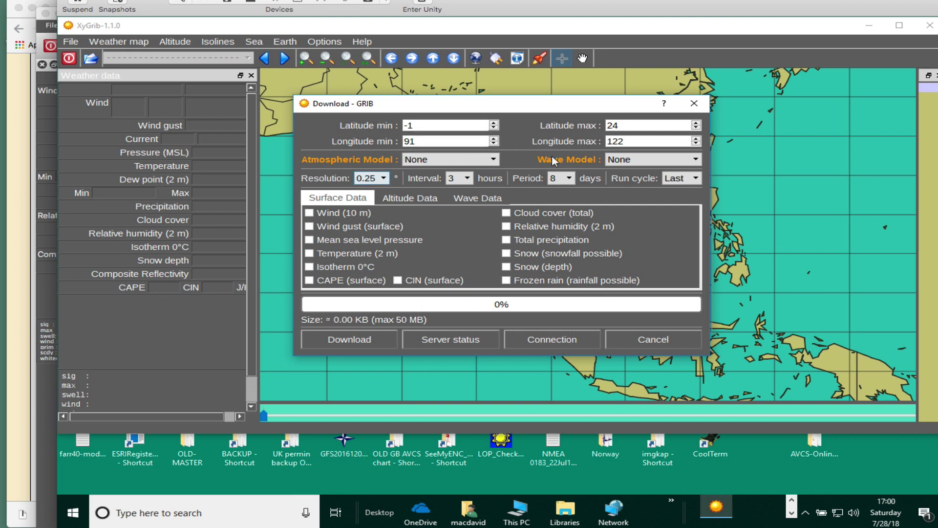
left_click_drag(594, 102, 606, 101)
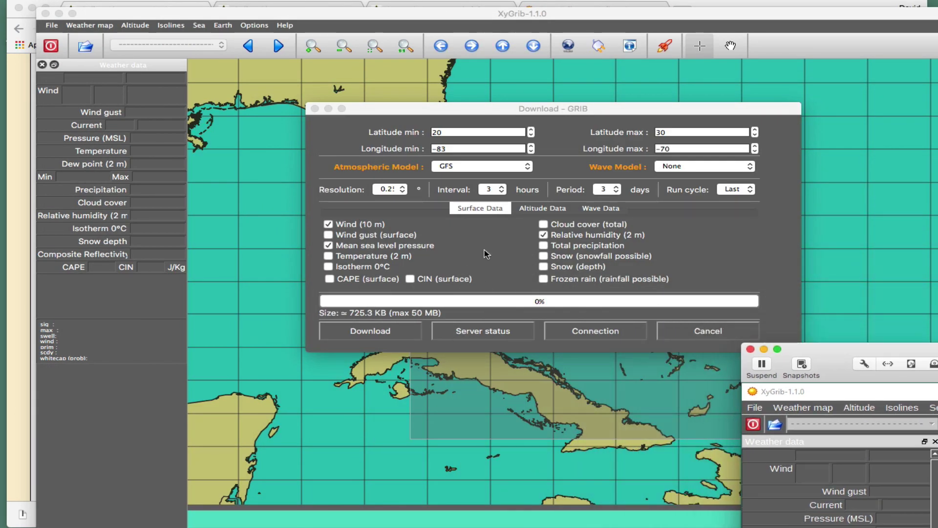
Return to the Mac XyGrib download dialog, keep 0.25° resolution, and move the dialog up-left
left_click(448, 225)
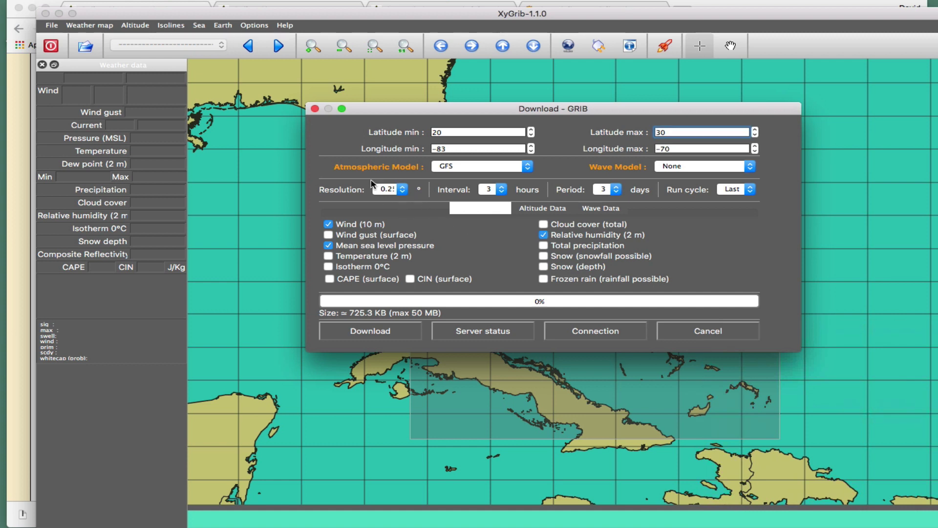
left_click(403, 191)
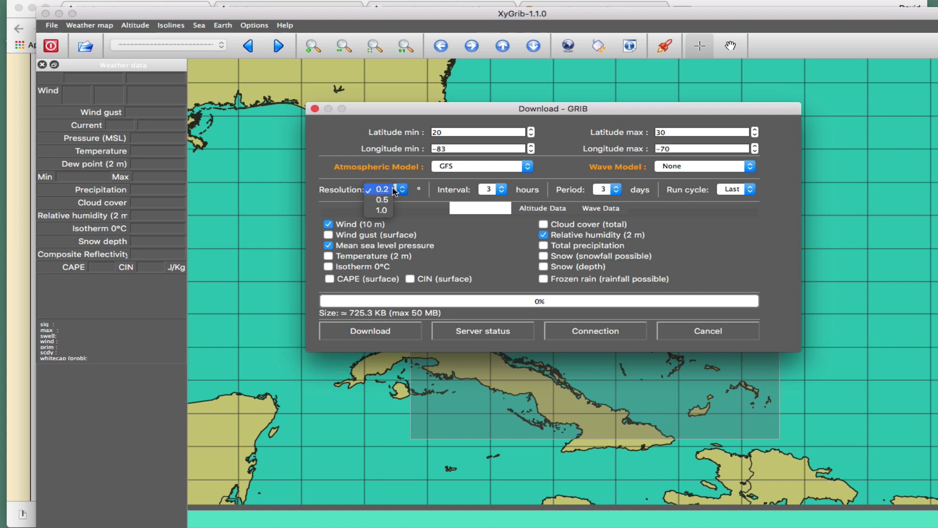
left_click(330, 191)
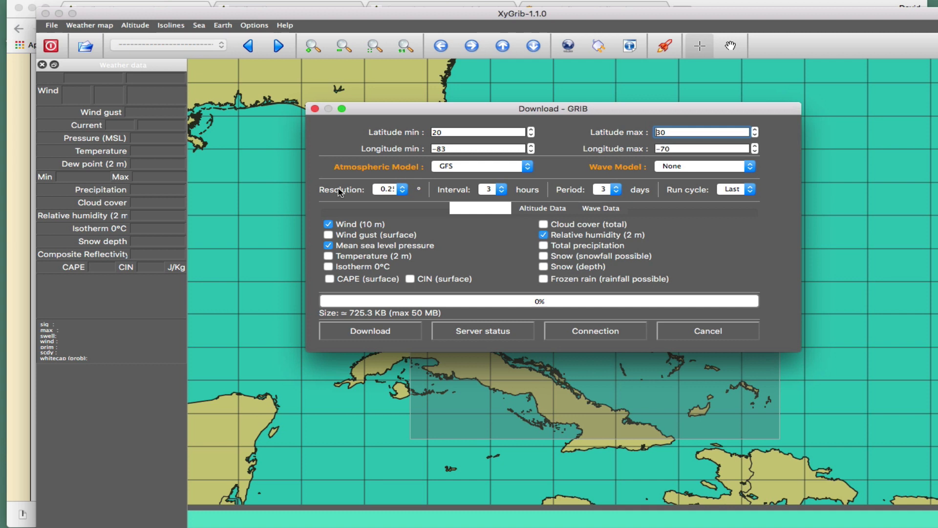
left_click_drag(385, 108, 364, 98)
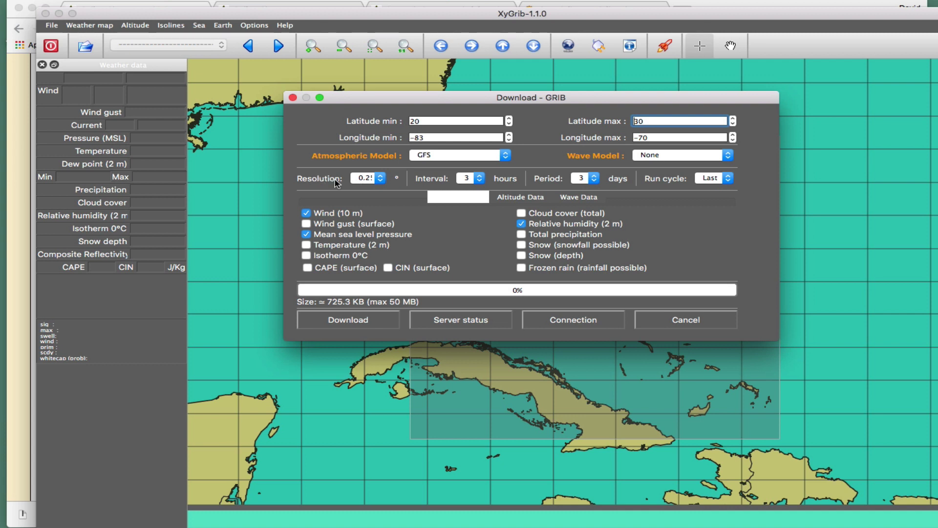
Keep the download time interval at 3 hours
left_click(481, 178)
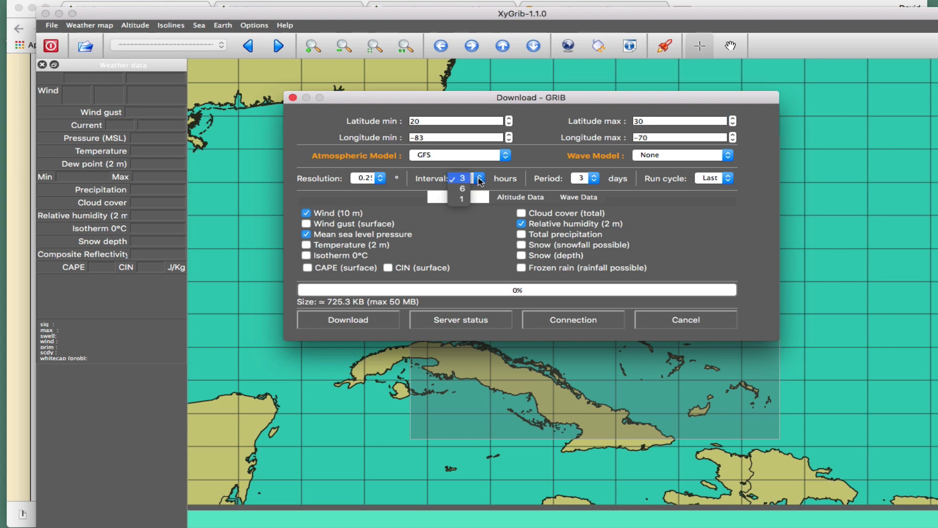
left_click(433, 183)
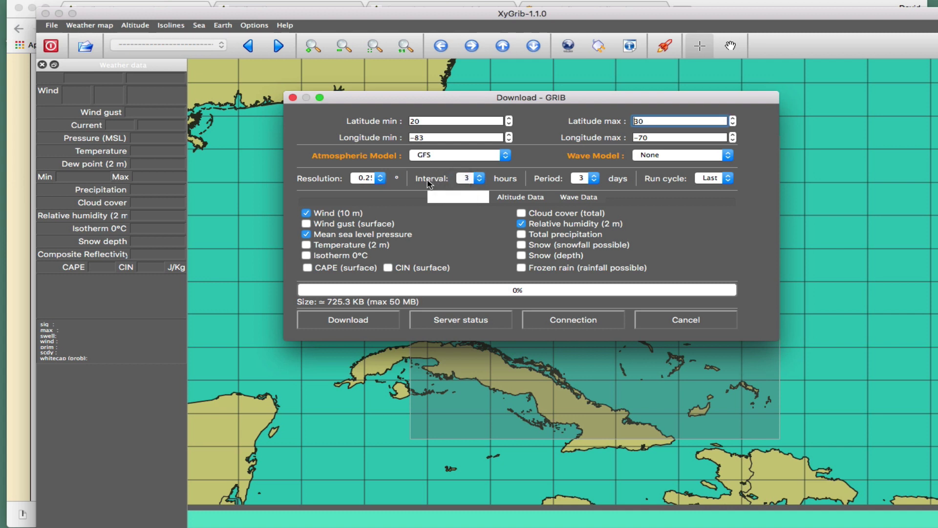
left_click(480, 179)
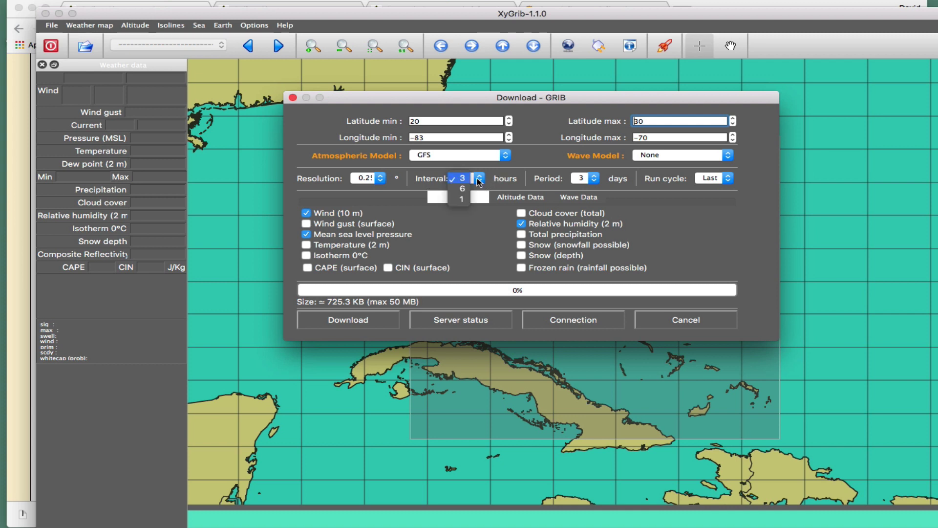
left_click(431, 181)
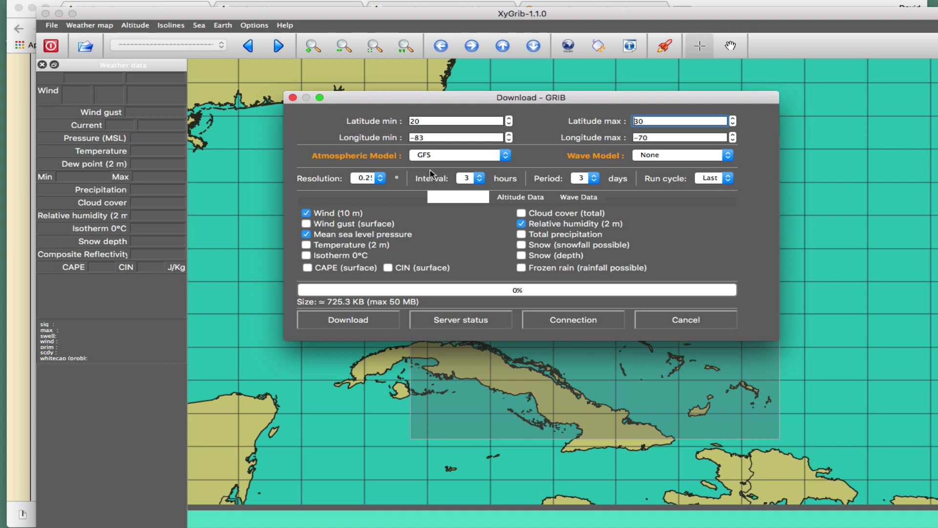
Keep the forecast period at 3 days and the run cycle at Last
left_click(594, 179)
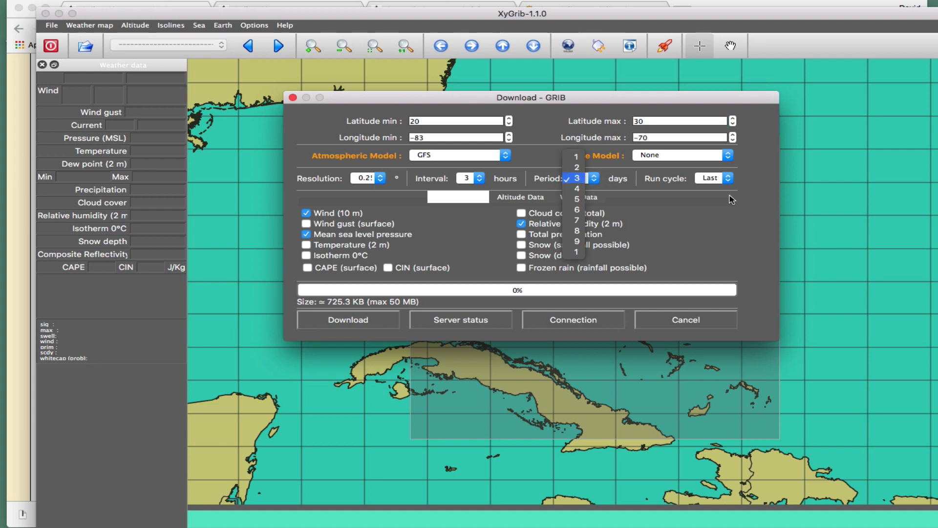
left_click(699, 223)
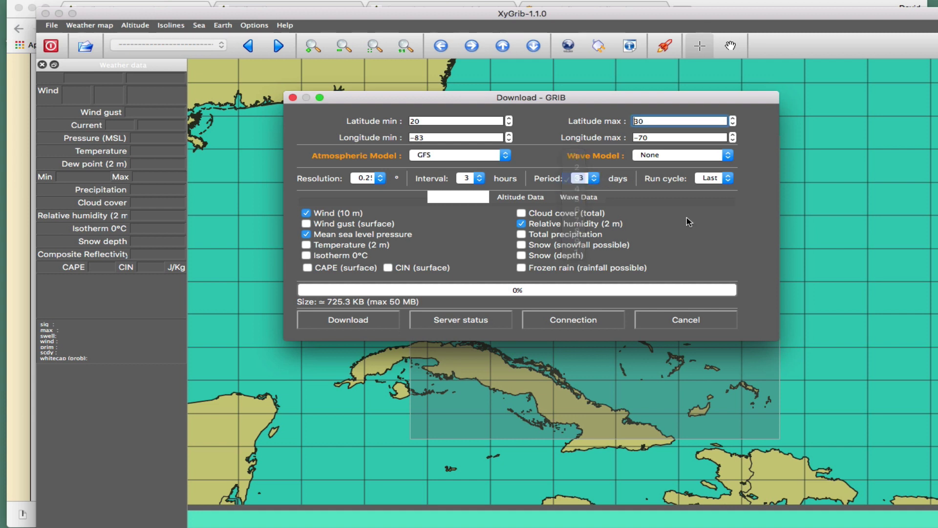
left_click(729, 179)
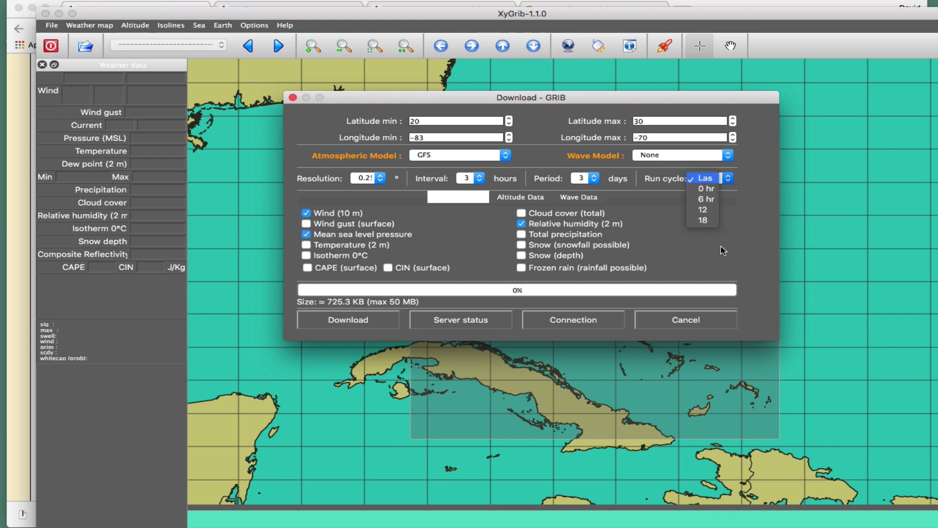
left_click(710, 179)
left_click(713, 179)
left_click(746, 180)
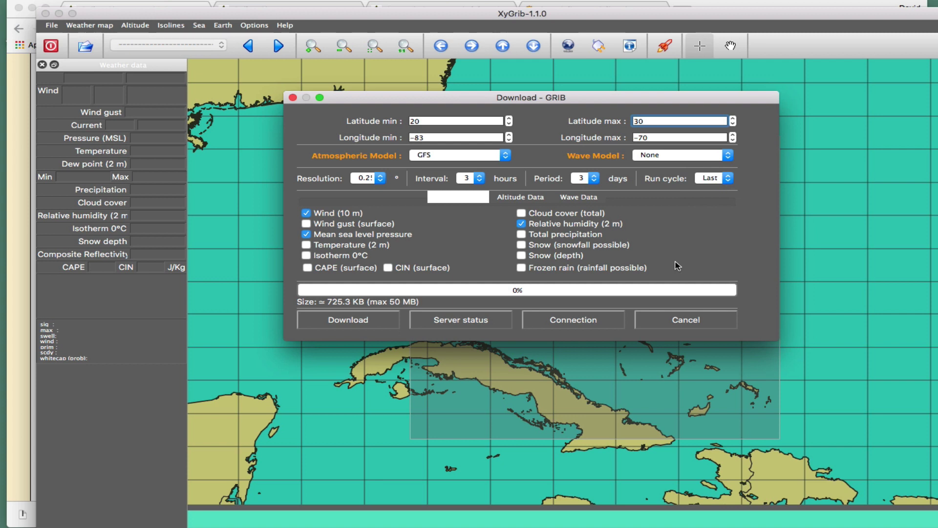
Review the run cycle choices repeatedly, leaving it set to Last
left_click(712, 179)
left_click(711, 179)
left_click(709, 179)
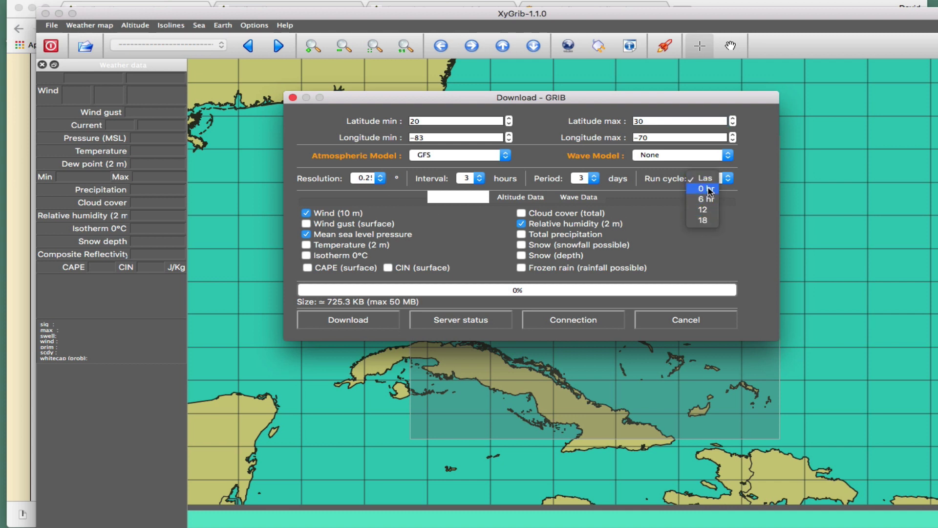
left_click(728, 219)
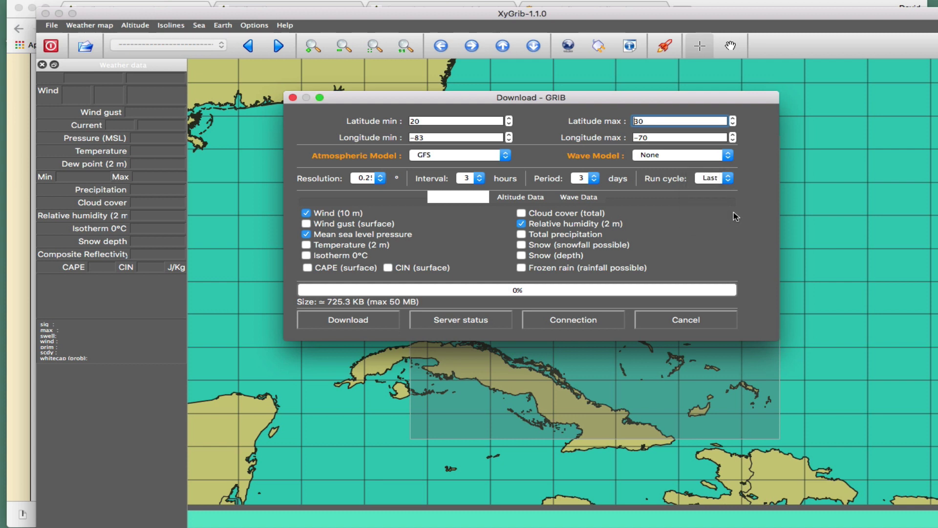
left_click(708, 178)
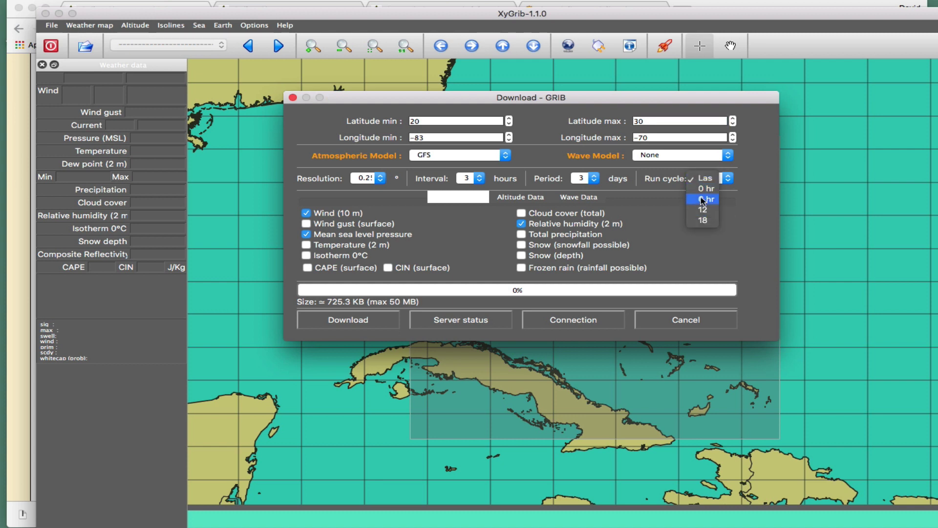
left_click(711, 180)
left_click(710, 179)
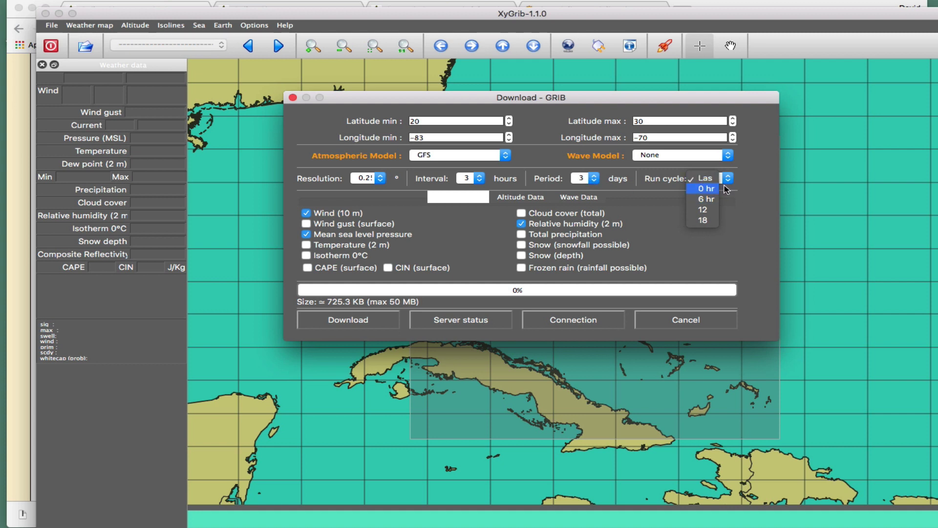
left_click(710, 178)
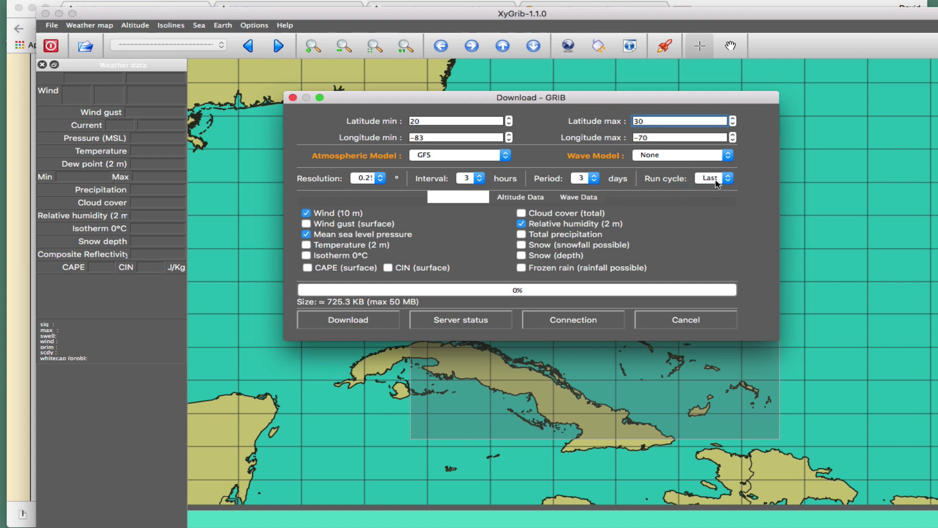
left_click(715, 181)
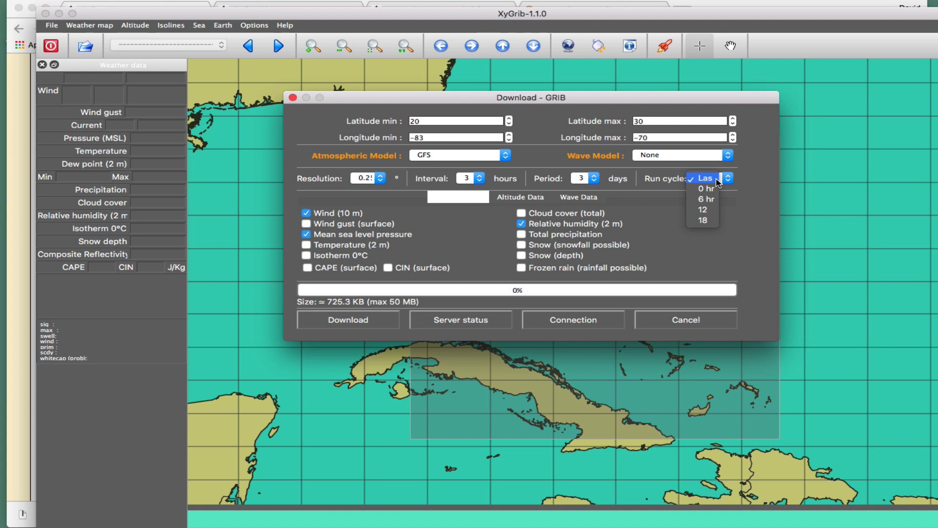
left_click(741, 226)
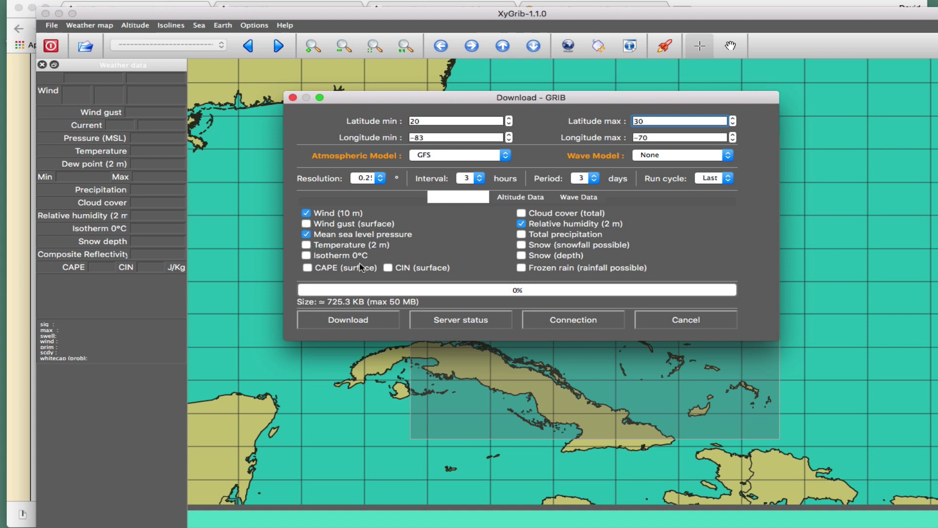
Uncheck 850 mb under Altitude Data and Relative humidity (2 m) under Surface Data
left_click(511, 198)
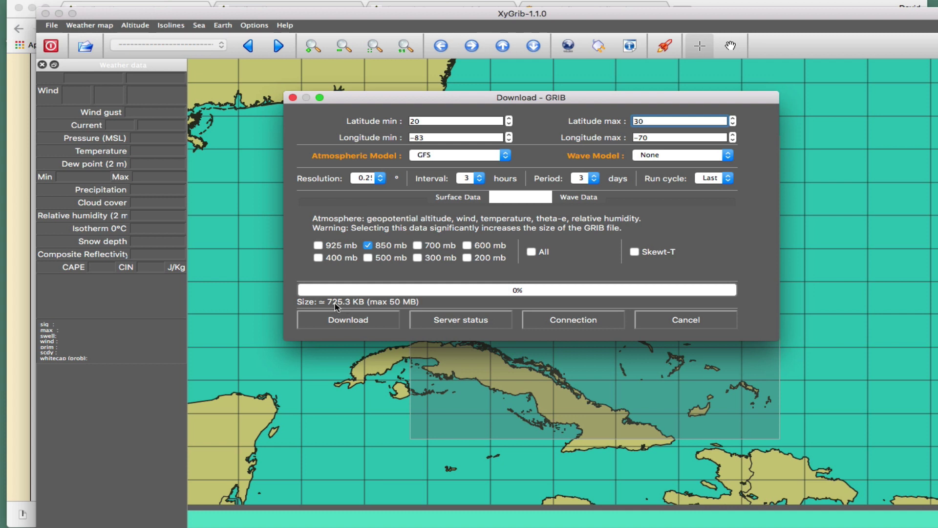
left_click(367, 247)
left_click(472, 197)
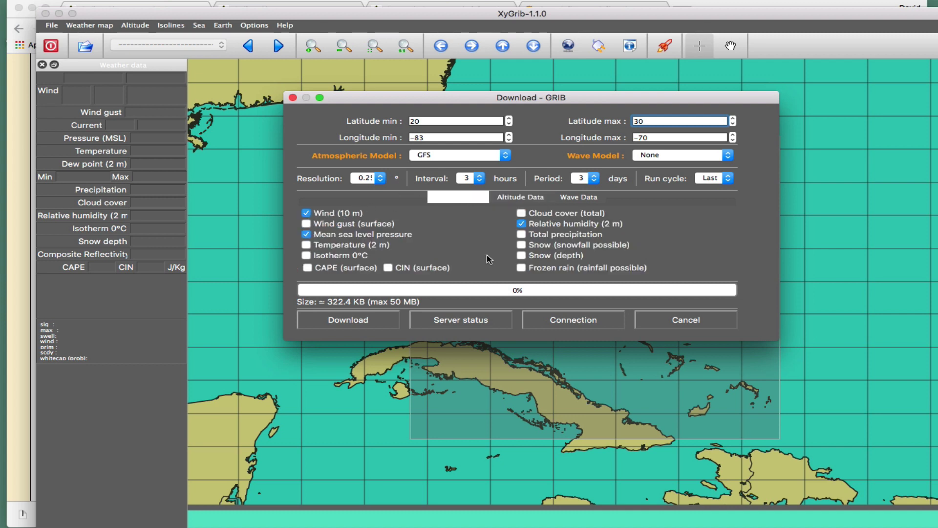
left_click(543, 225)
Review the Altitude and Wave Data options, toggling Skew-T data on and back off
left_click(529, 199)
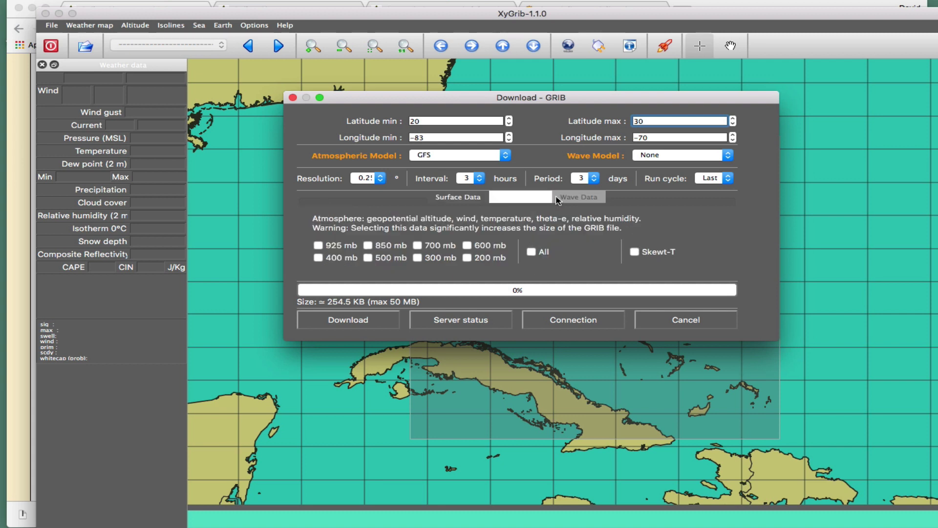
left_click(584, 200)
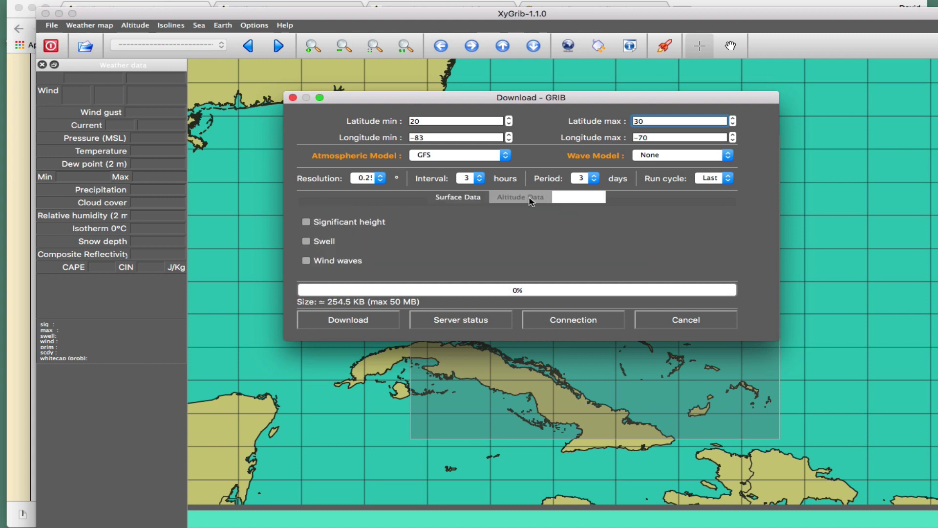
left_click(544, 200)
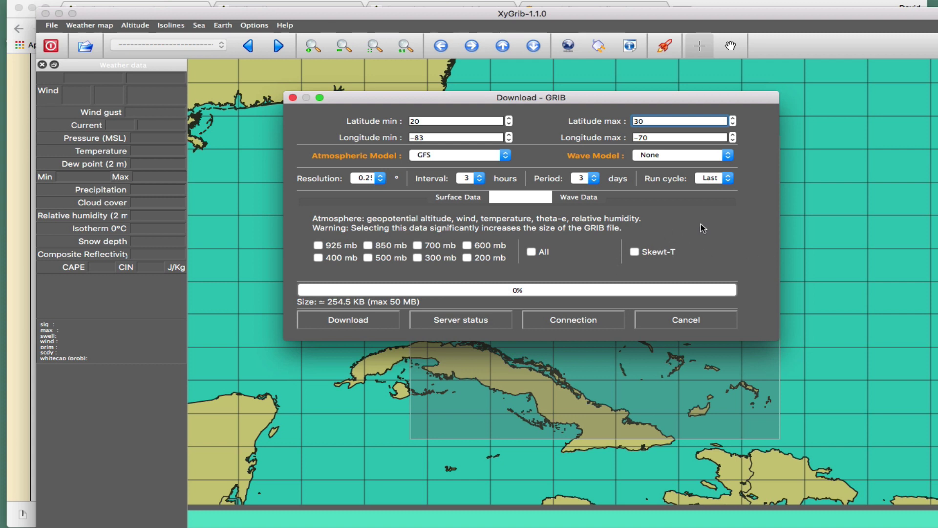
left_click(634, 252)
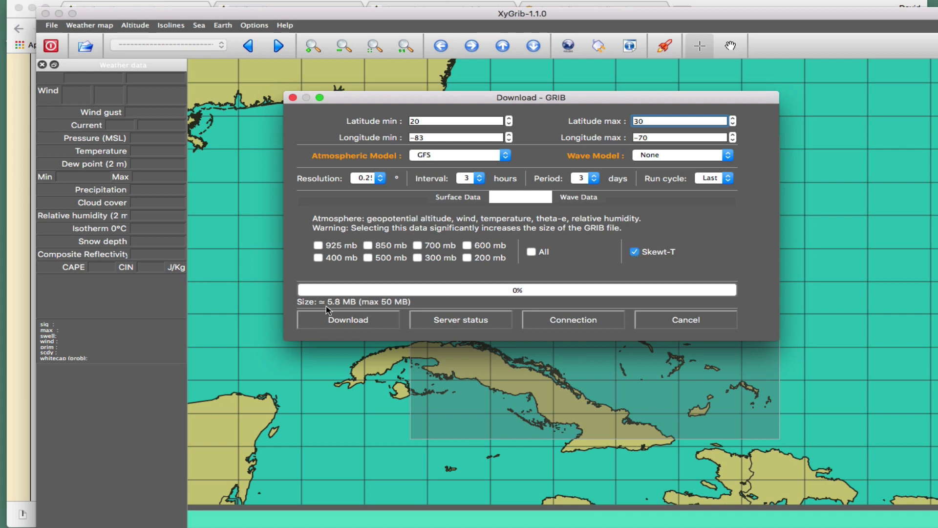
left_click(635, 252)
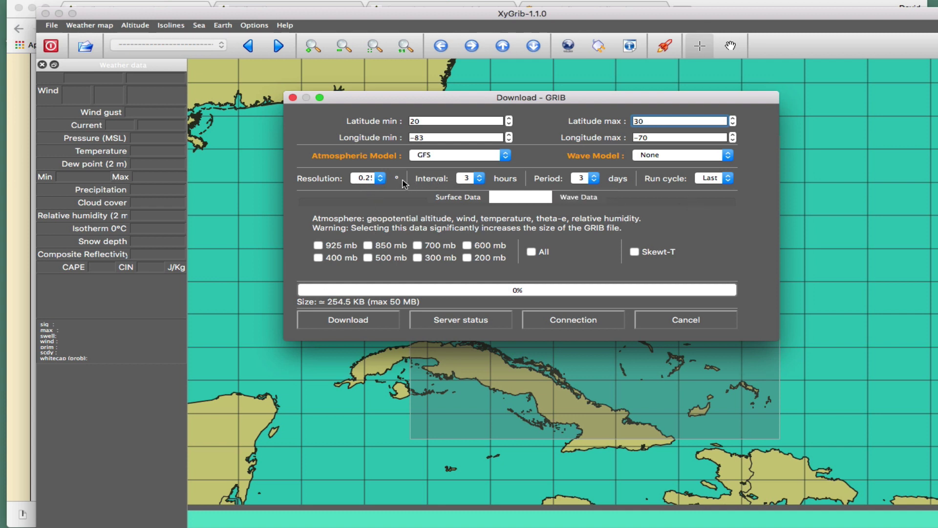
Check the 0.25° resolution and 3-hour interval, then try the coarser 0.5° resolution
left_click(361, 179)
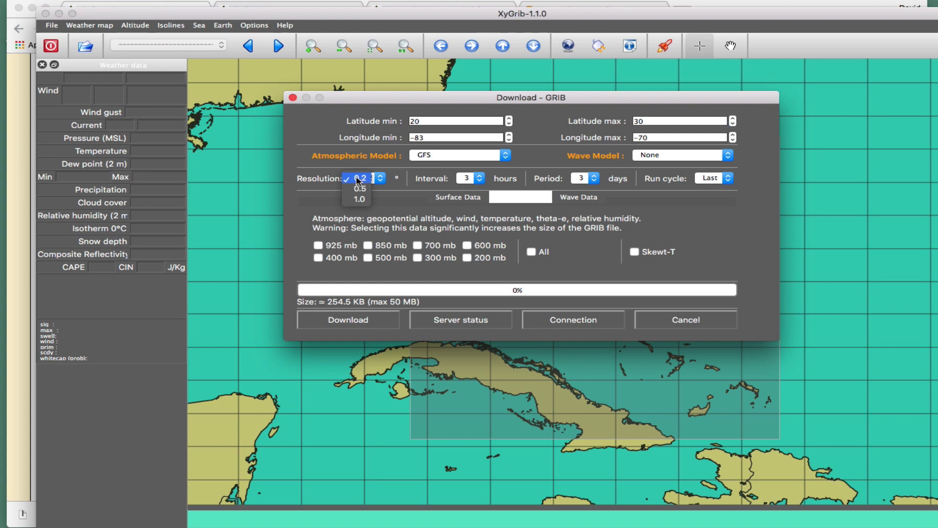
left_click(358, 181)
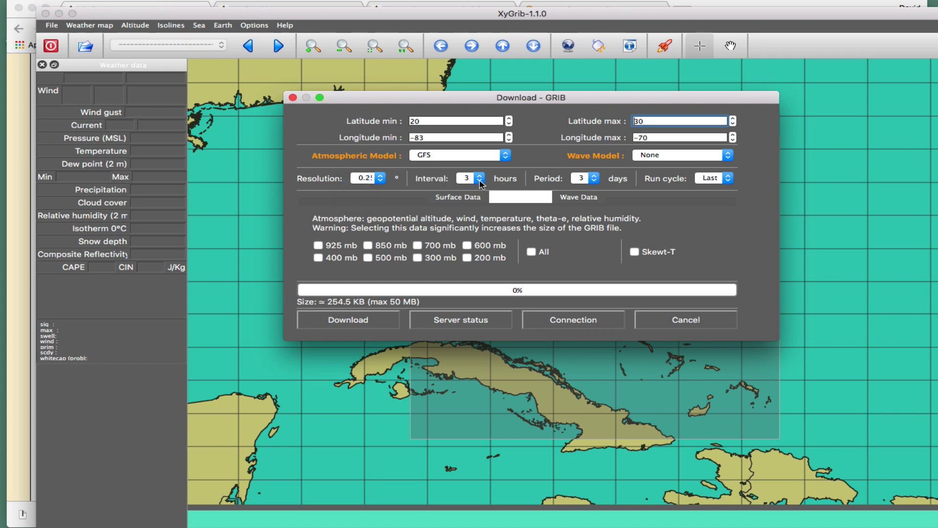
left_click(482, 184)
left_click(481, 184)
left_click(378, 179)
left_click(364, 191)
Try a 6-hour interval, then restore 3 hours and 0.25° resolution
left_click(482, 179)
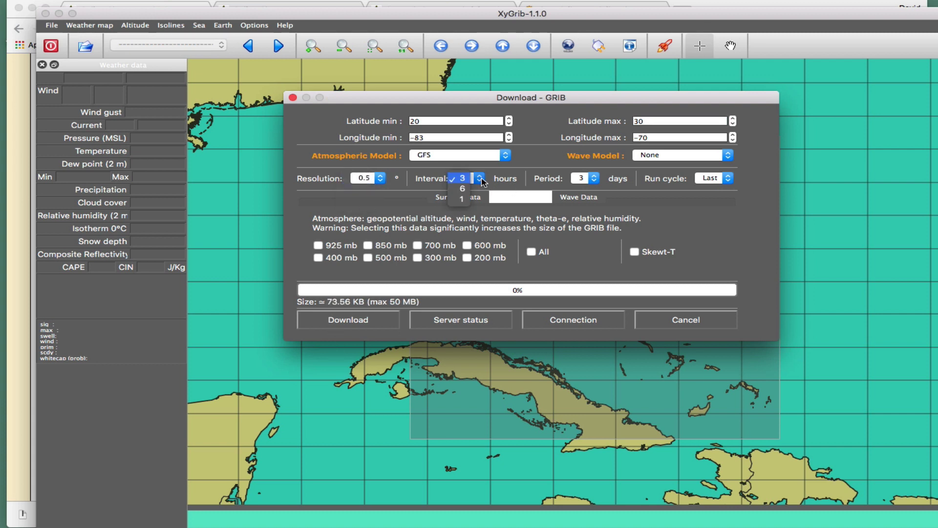
left_click(460, 190)
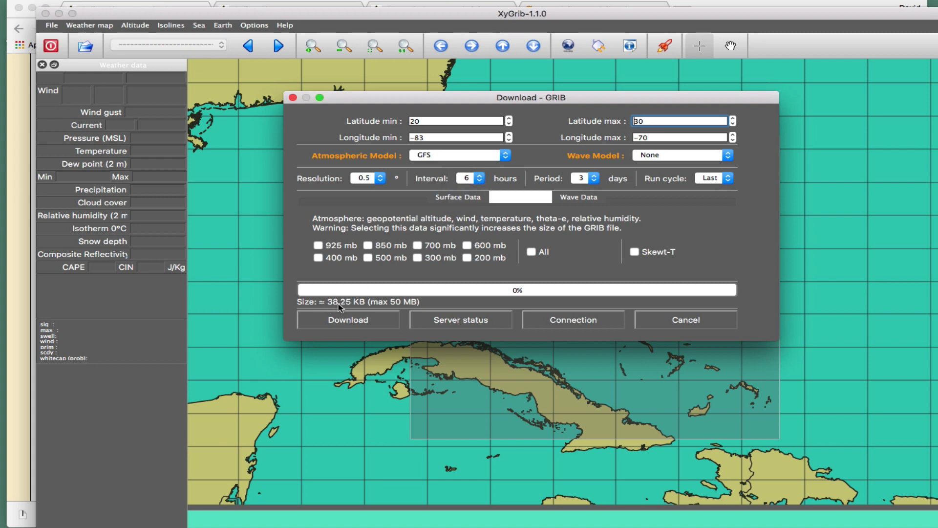
left_click(482, 179)
left_click(463, 168)
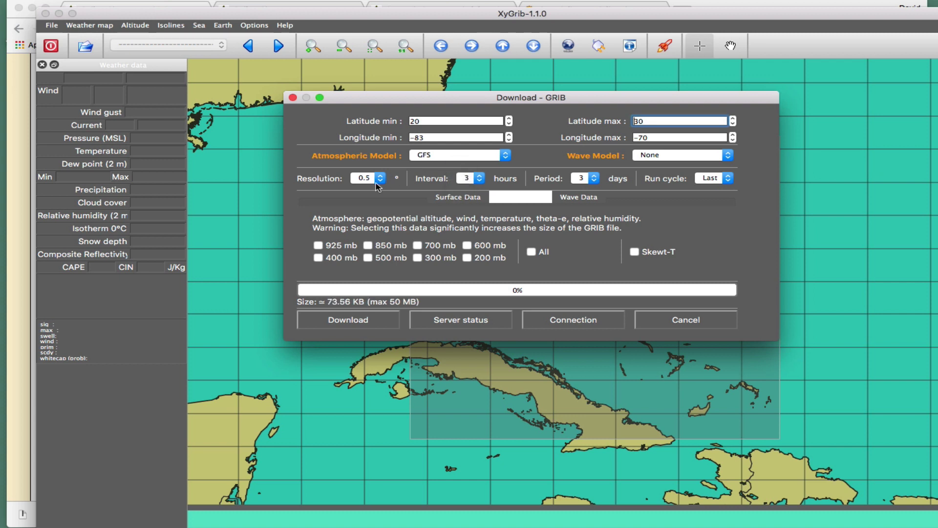
left_click(380, 178)
left_click(364, 167)
Keep the forecast period at 3 days
left_click(538, 198)
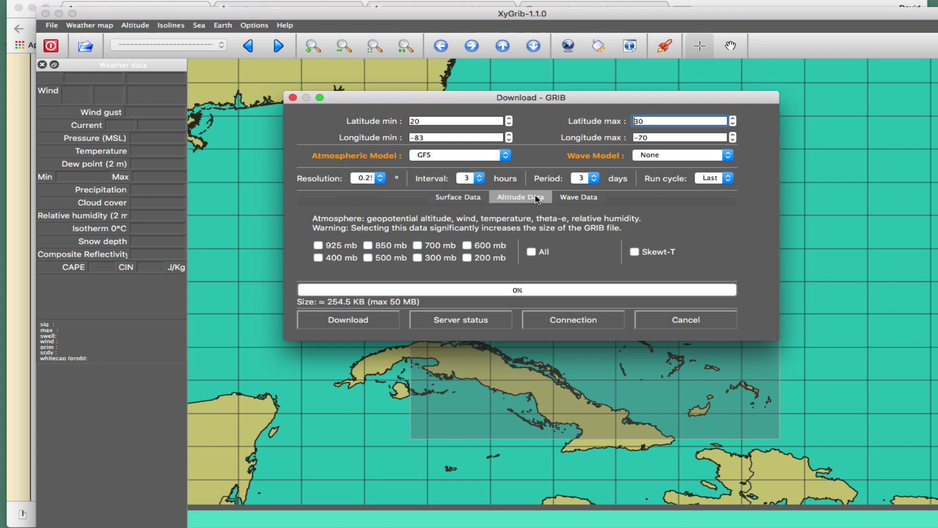
left_click(593, 180)
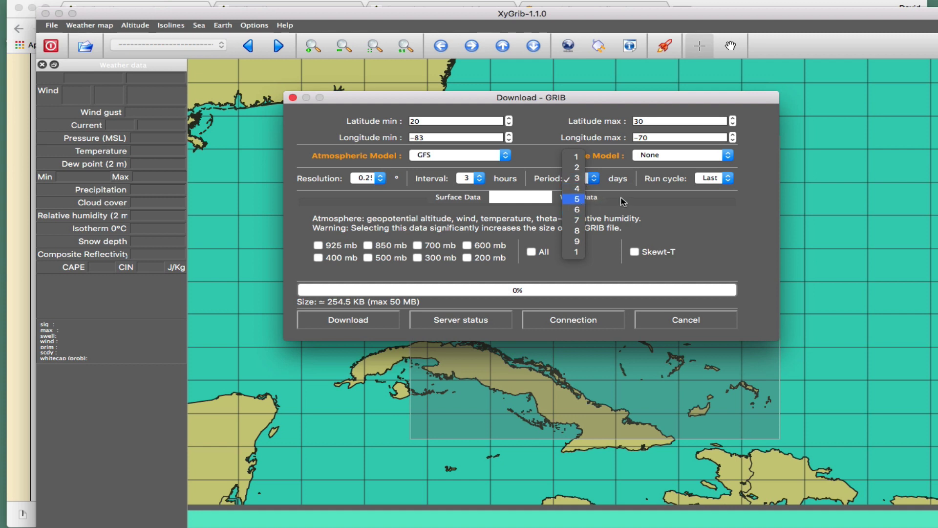
left_click(637, 204)
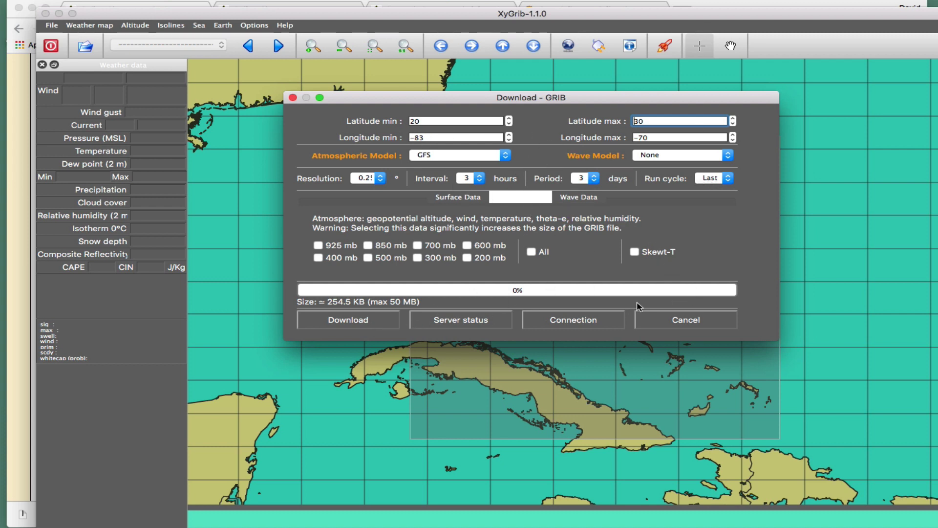
Download the GRIB file, inspect the grib and .xygrib save folders, cancel, and download again
left_click(361, 325)
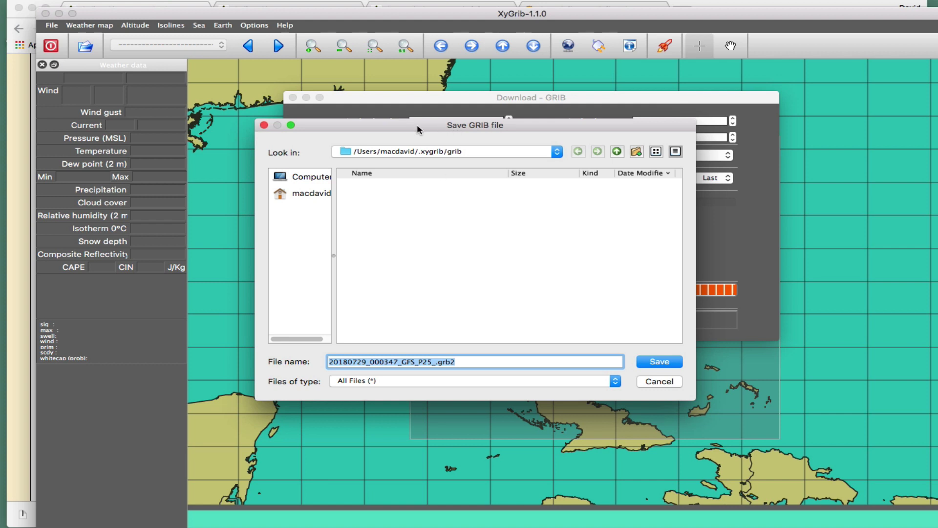
left_click_drag(413, 125, 435, 92)
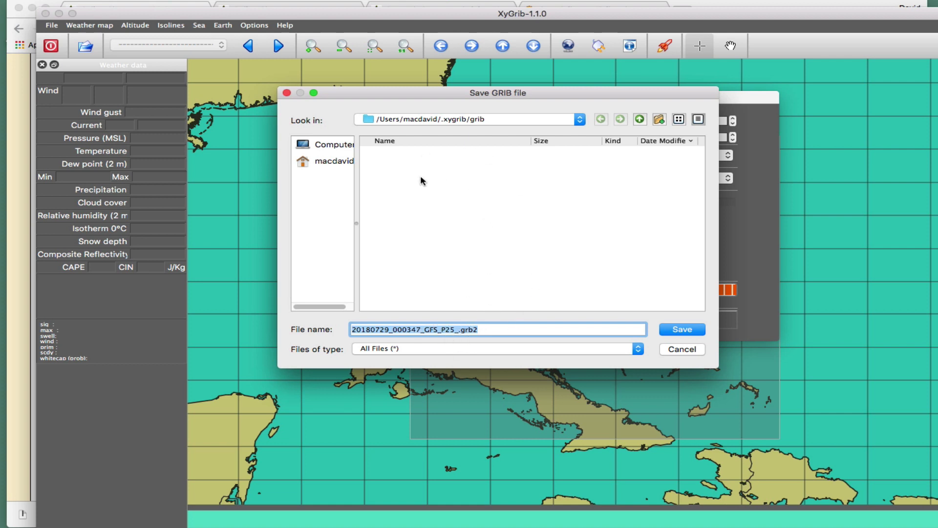
left_click(499, 119)
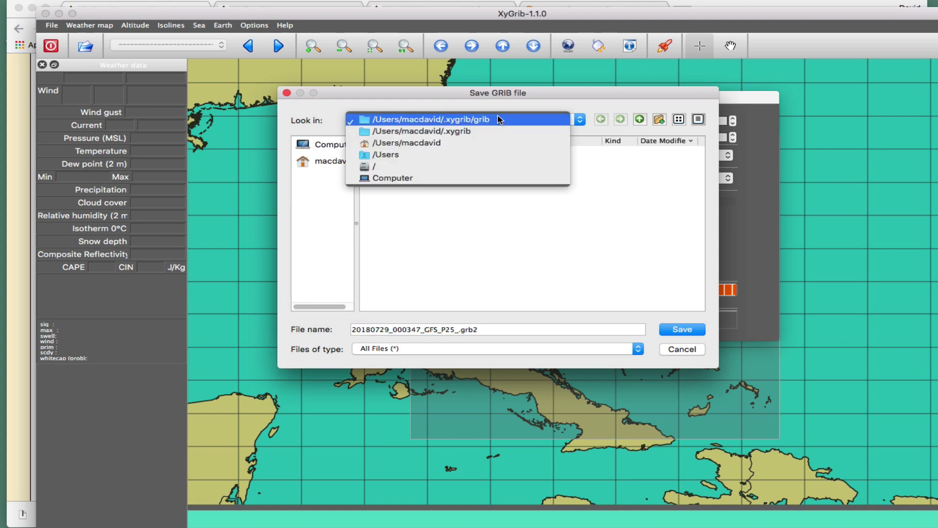
left_click(498, 119)
left_click(497, 124)
left_click(497, 131)
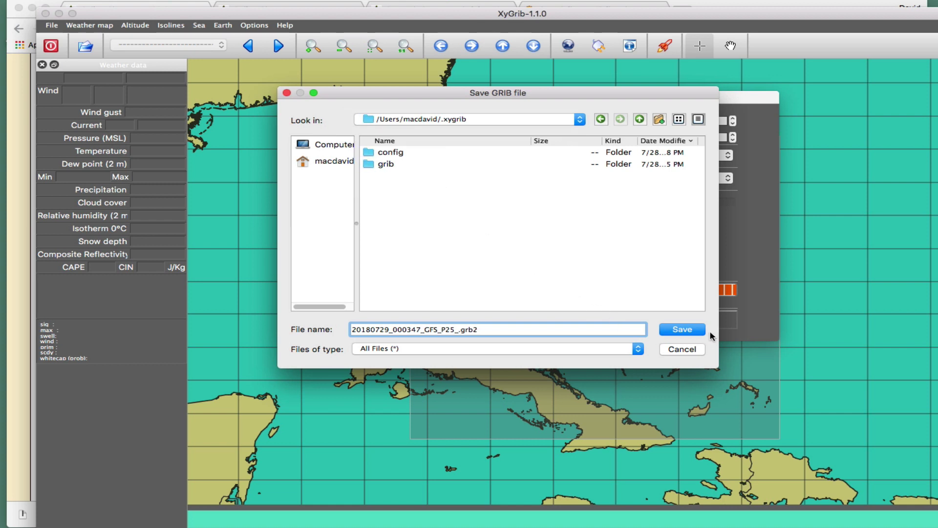
left_click(681, 350)
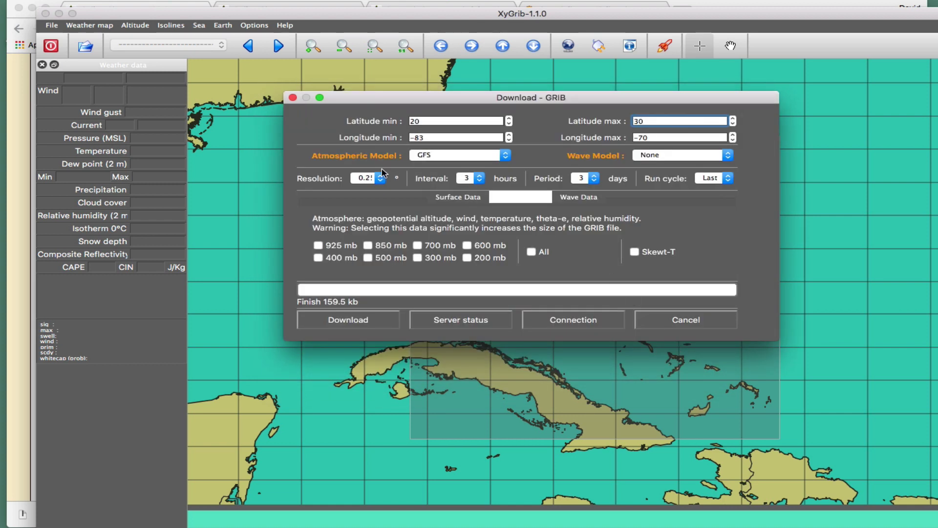
left_click(356, 323)
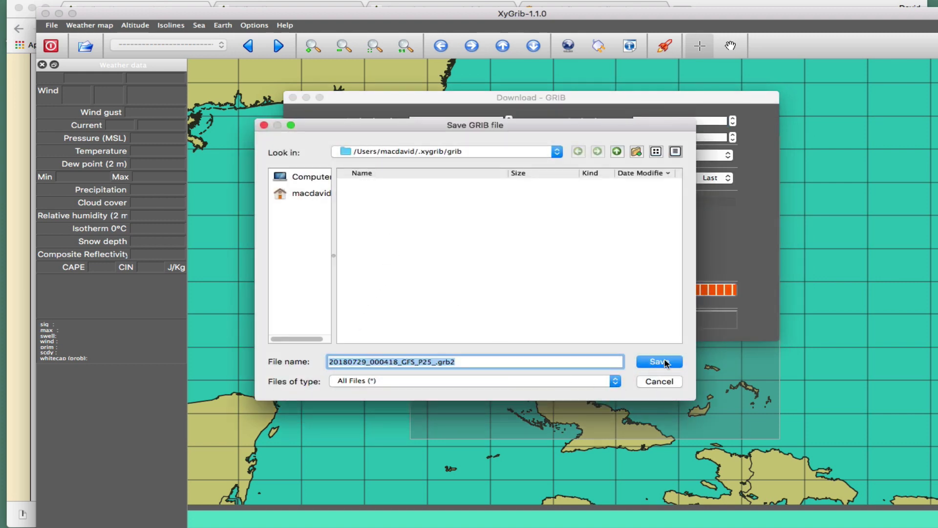
Save the file into the grib folder and zoom the map in around Nassau
left_click(659, 362)
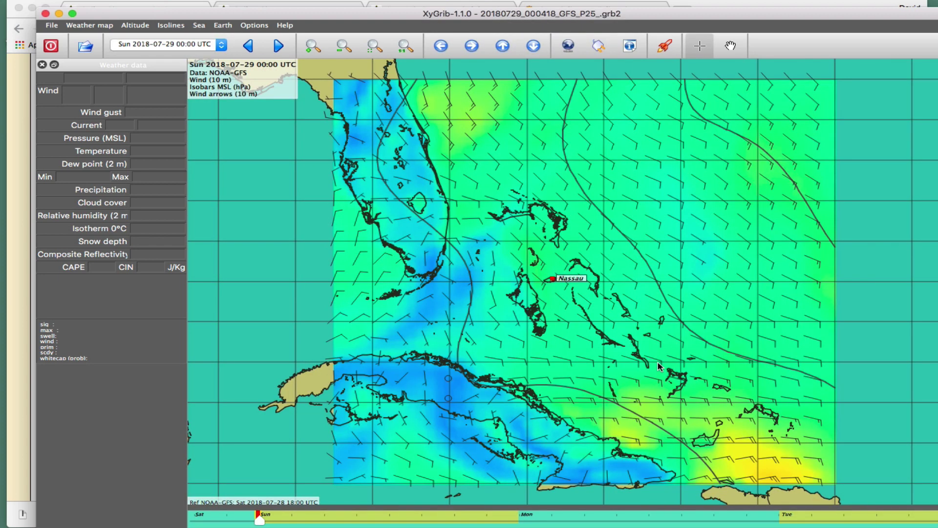
scroll(575, 318, "up", 3)
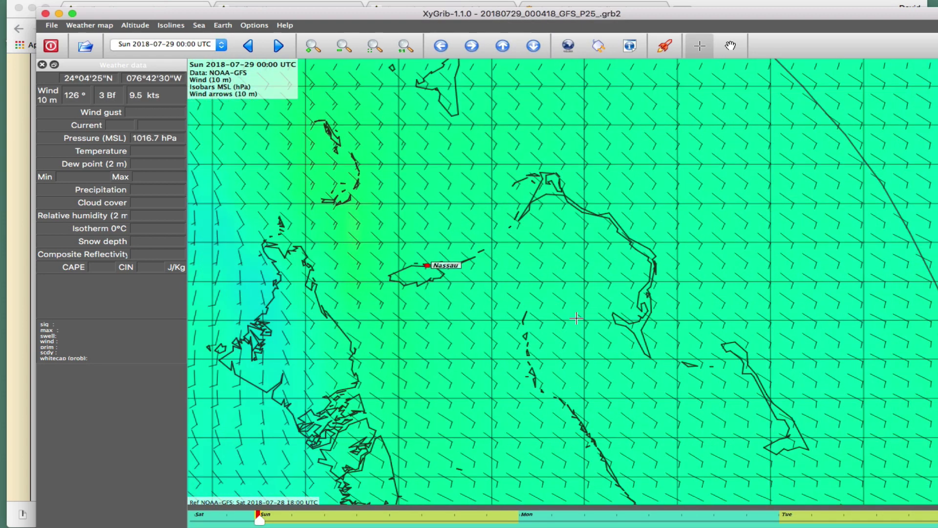
scroll(576, 317, "down", 2)
scroll(576, 318, "up", 1)
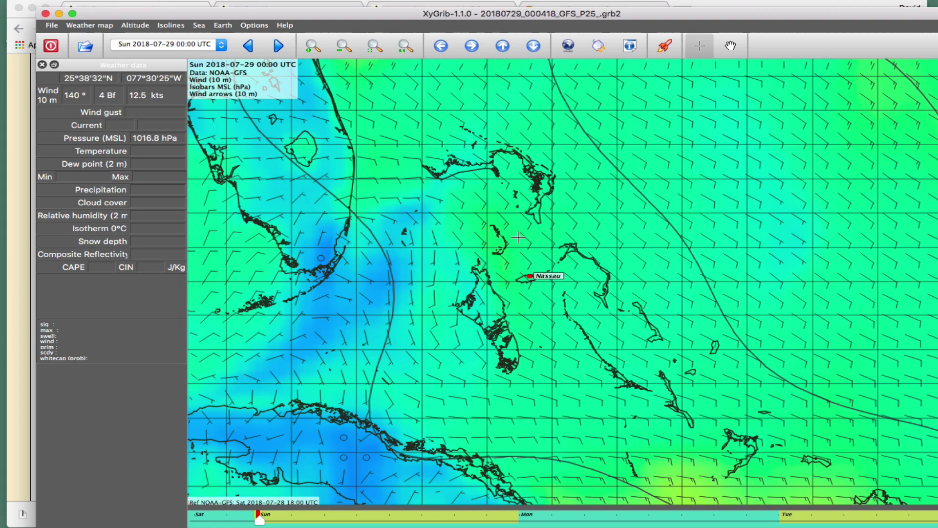
left_click(472, 47)
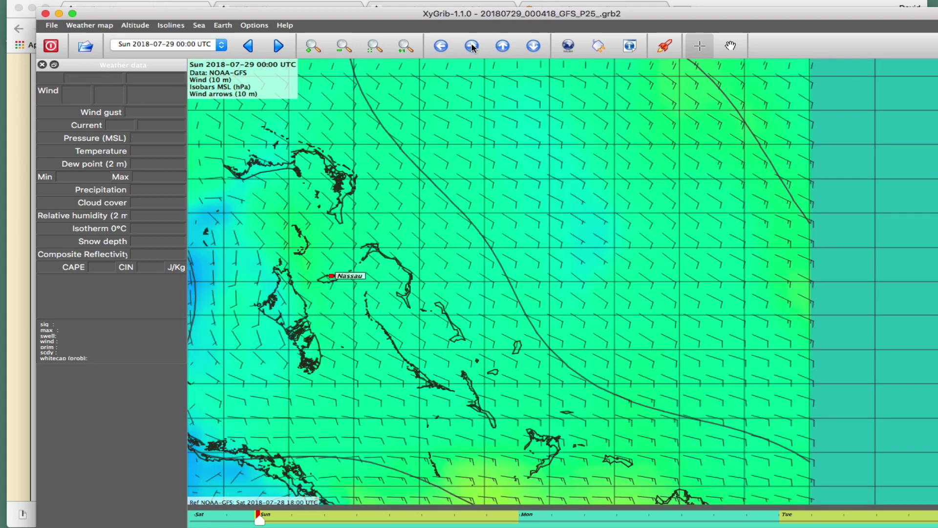
left_click(441, 46)
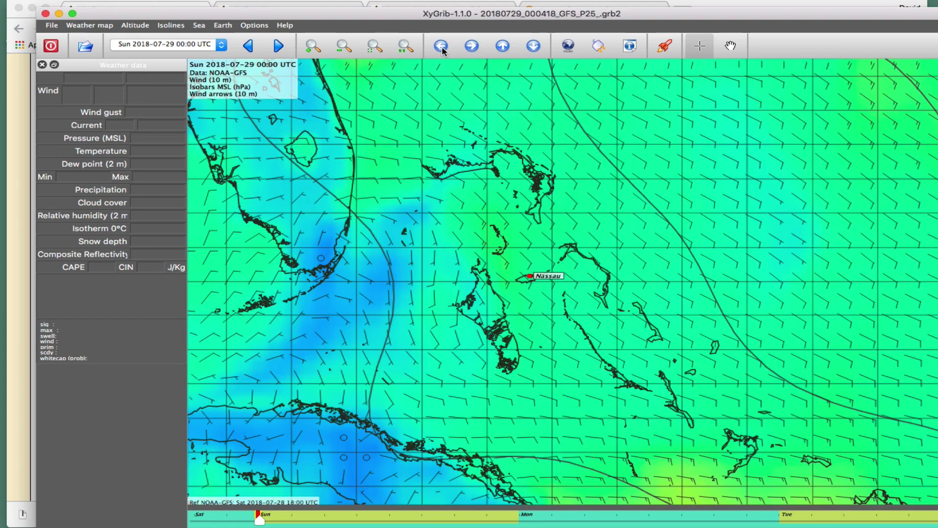
left_click(279, 46)
left_click(280, 47)
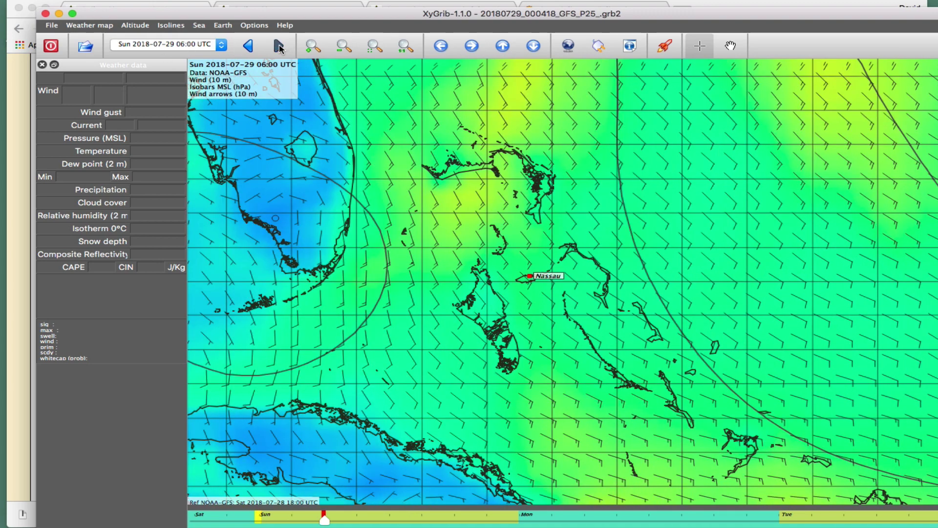
left_click(280, 47)
left_click(280, 47)
left_click(280, 46)
left_click(279, 46)
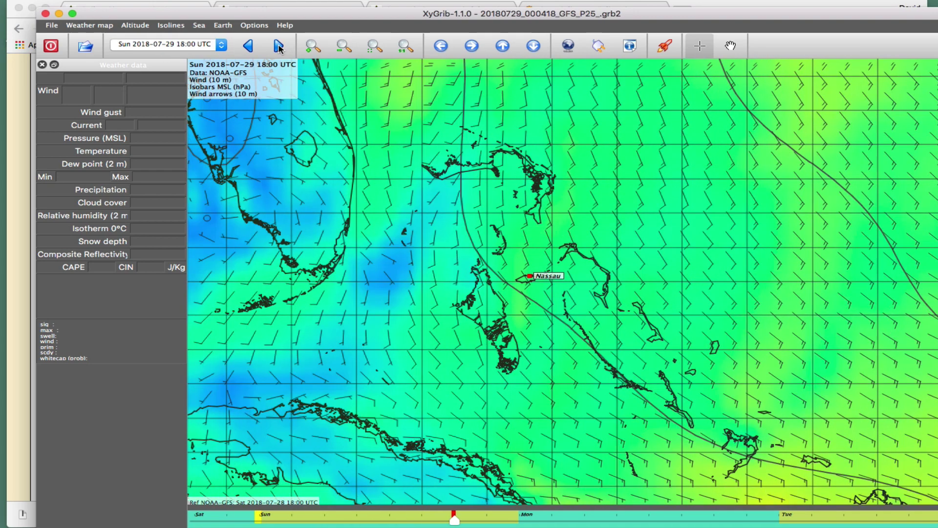
left_click(248, 46)
left_click(248, 46)
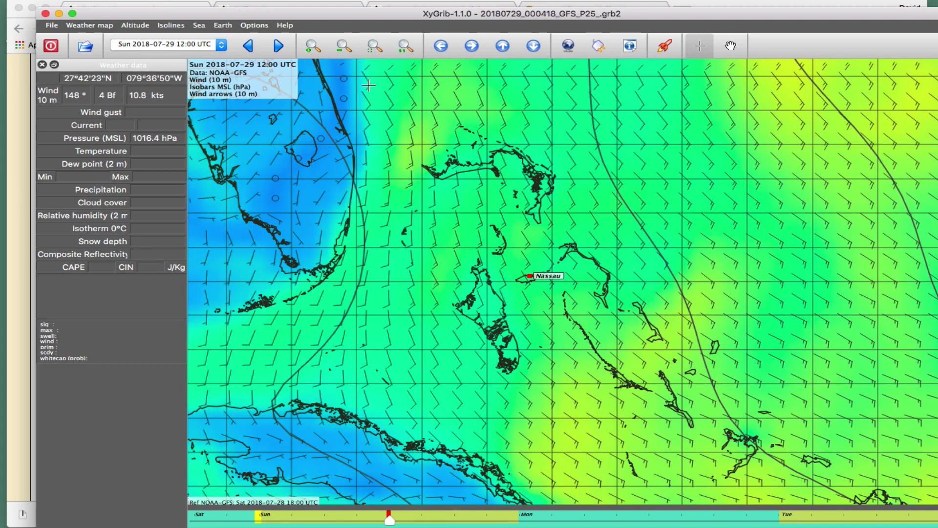
left_click(313, 46)
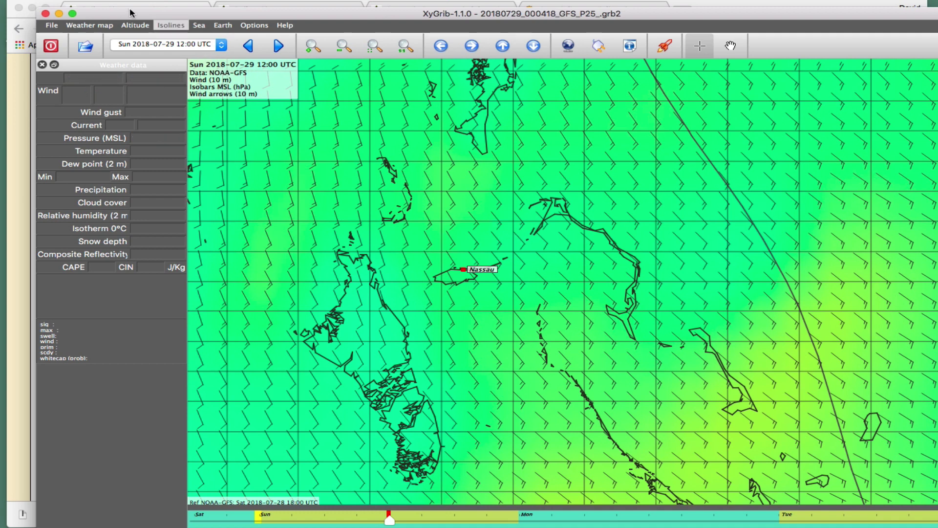
left_click(134, 26)
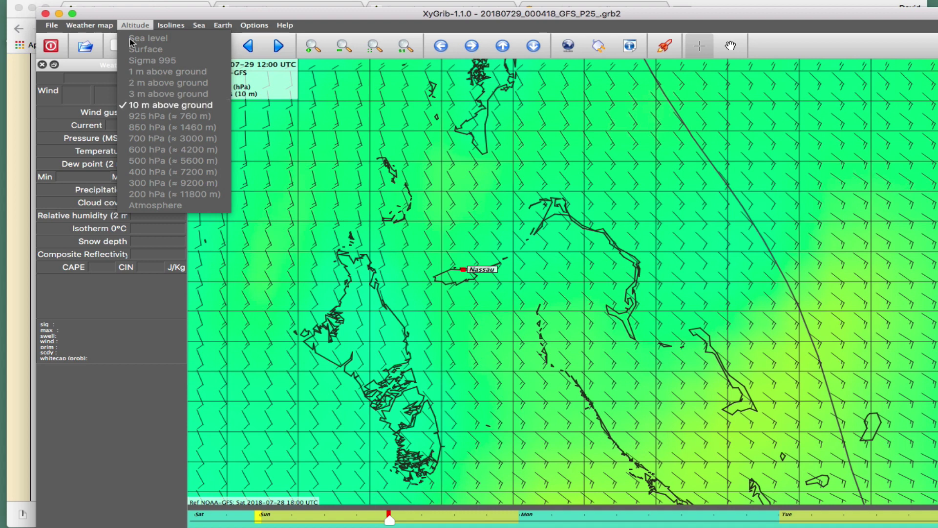
mouse_move(90, 25)
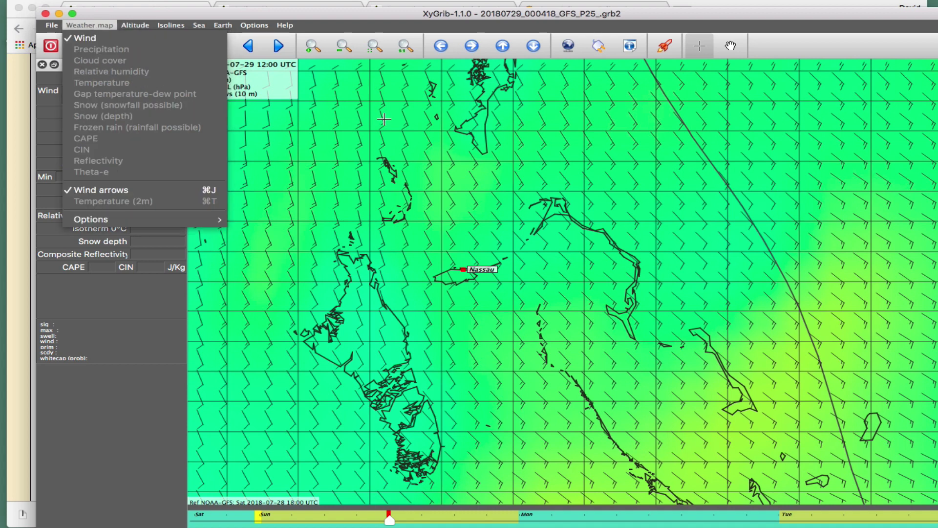
left_click(387, 130)
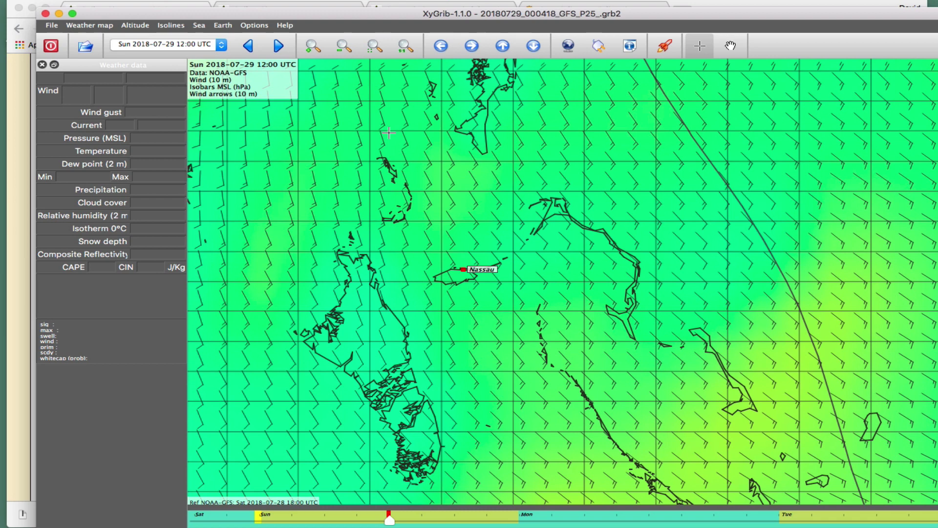
right_click(478, 256)
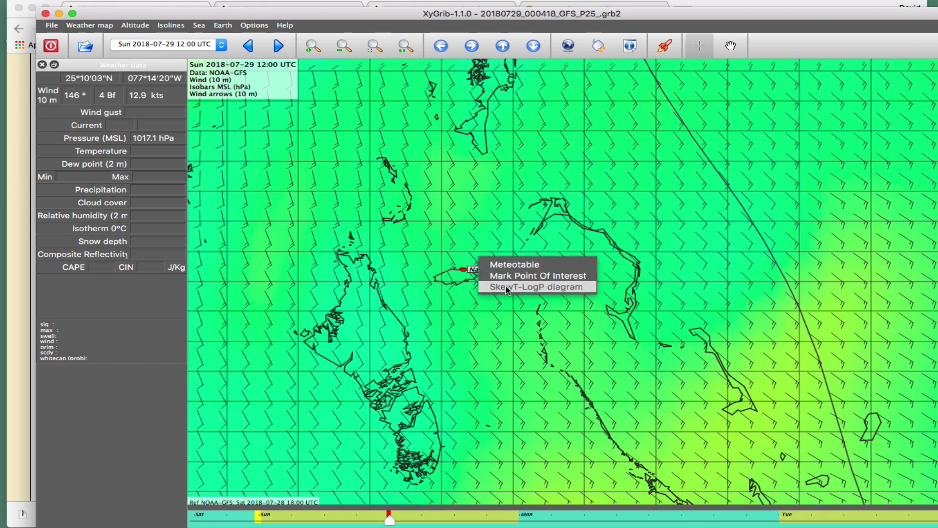
left_click(515, 264)
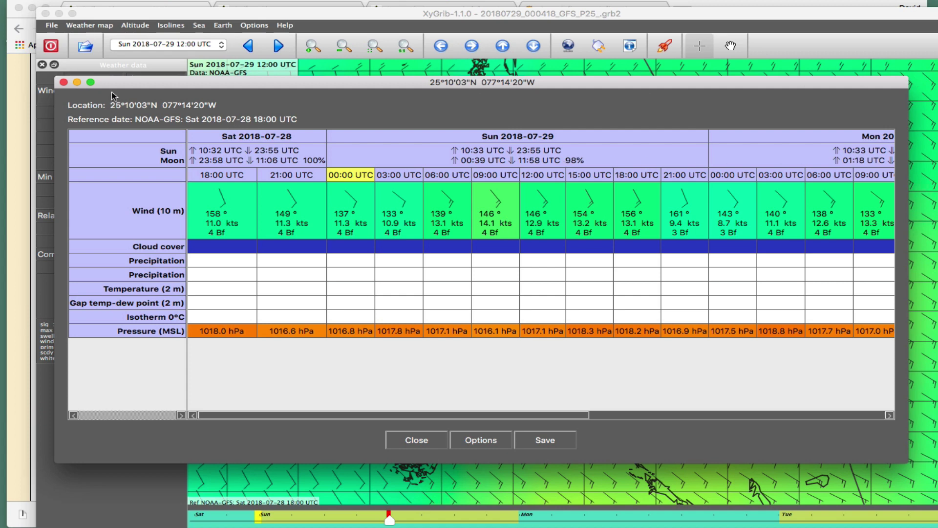
left_click(63, 82)
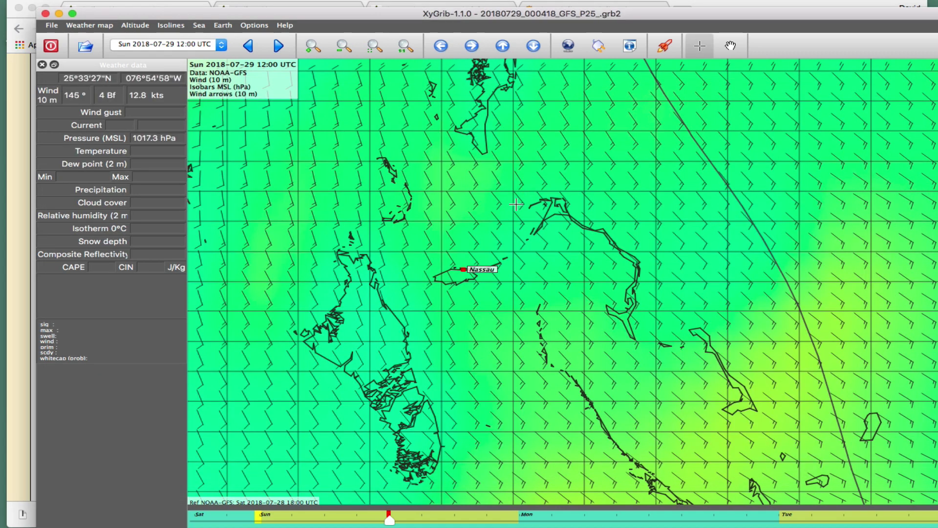